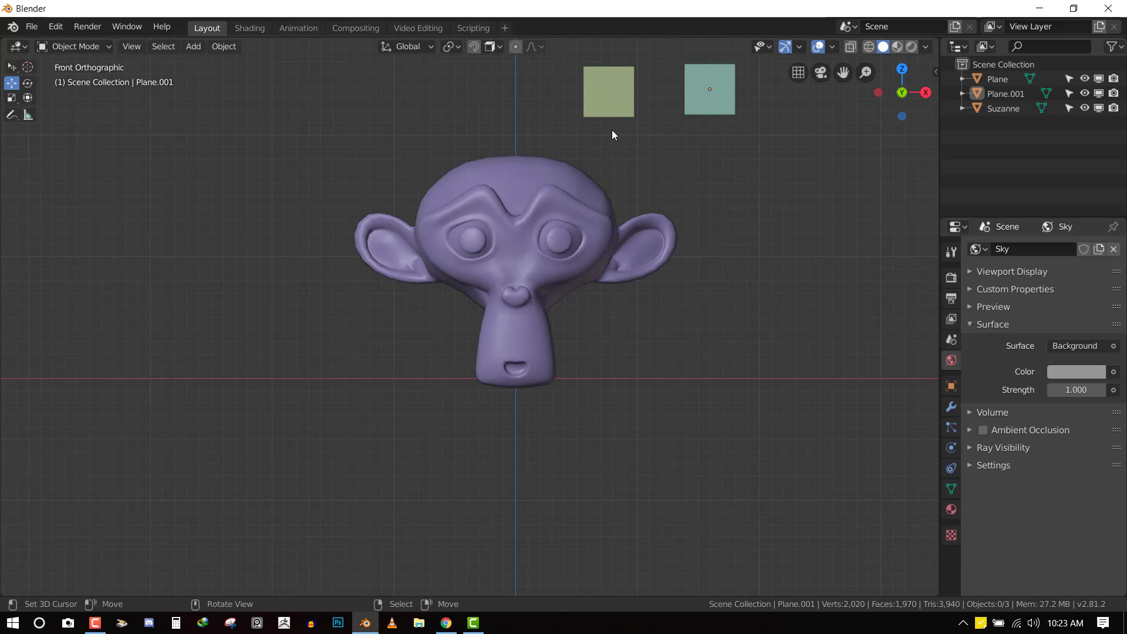
# - Move the yellow-green plane in front of Suzanne's face and scale it down
pyautogui.click(627, 114)
pyautogui.press('KP_3')
pyautogui.press('g')
pyautogui.click(435, 250)
pyautogui.press('KP_1')
pyautogui.scroll(3, 595, 274)
pyautogui.press('s')
pyautogui.click(714, 177)
# - Position the small plane just below the eye nearer the plane, resize it, and move it along Y against the face
pyautogui.press('g')
pyautogui.click(622, 233)
pyautogui.press('s')
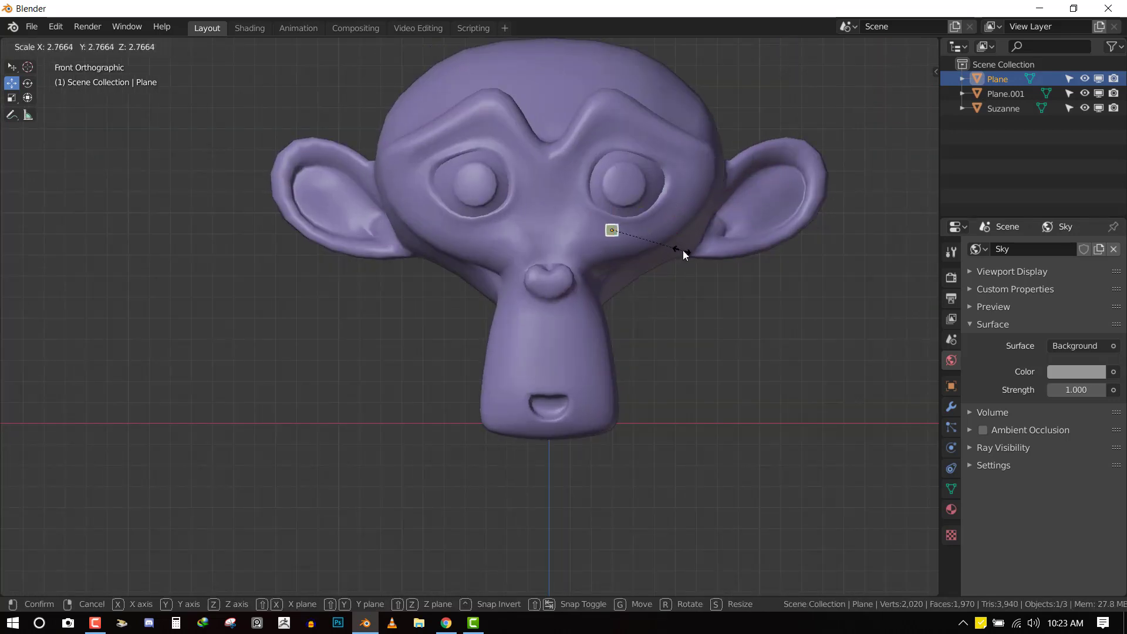
pyautogui.click(682, 250)
pyautogui.moveTo(683, 250); pyautogui.dragTo(466, 249, button='middle')
pyautogui.press('g')
pyautogui.press('y')
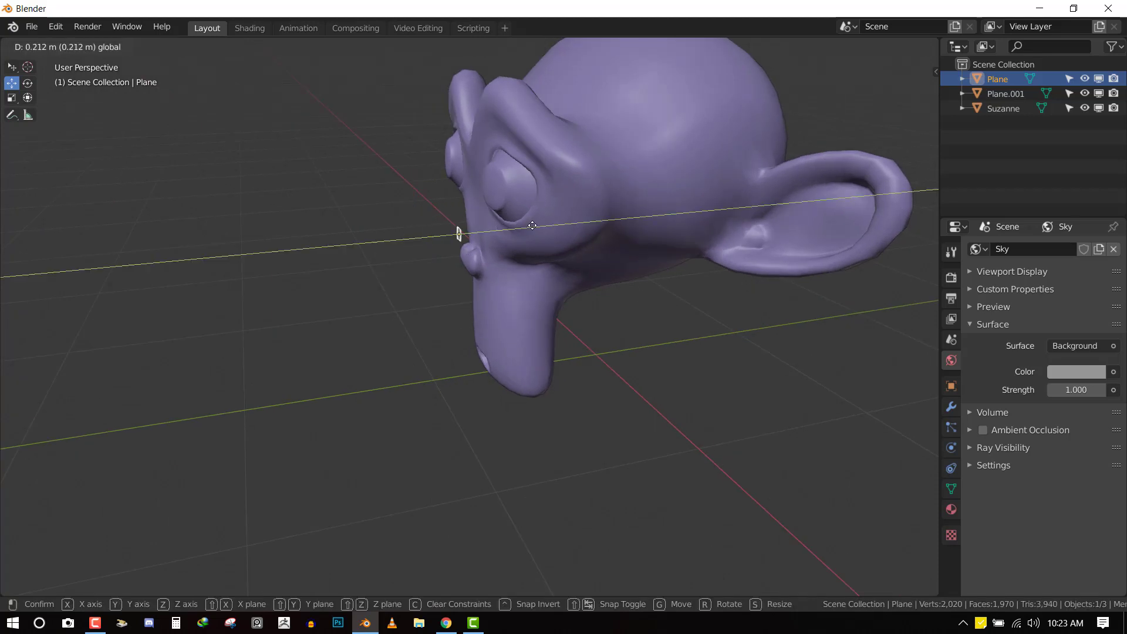
pyautogui.click(550, 226)
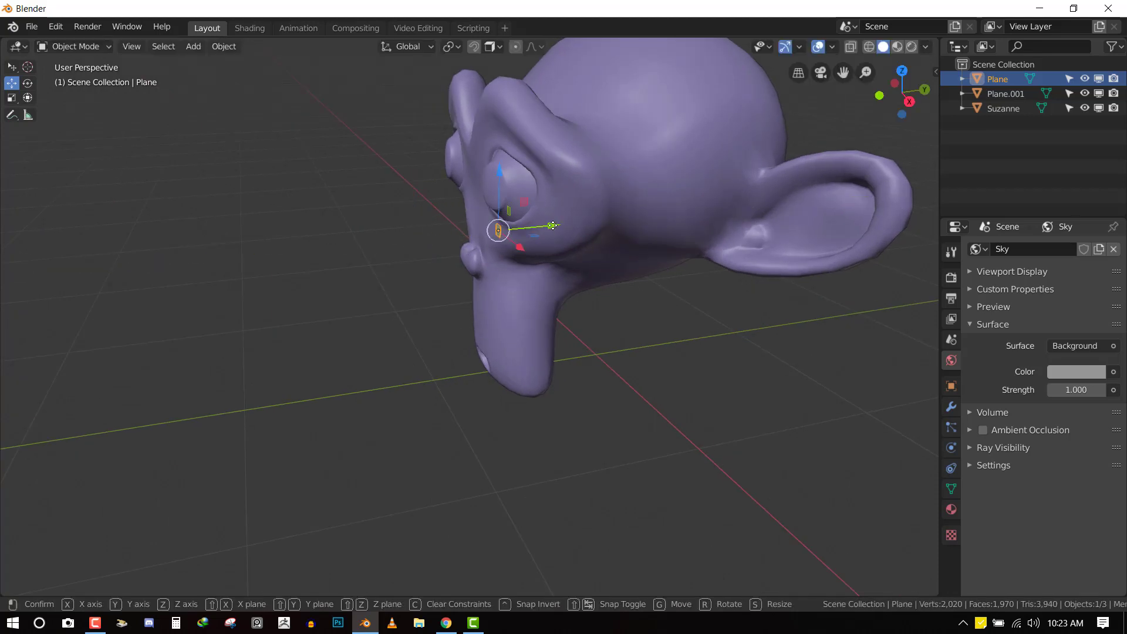
# - Add a Shrinkwrap modifier to the plane with Suzanne as its target
pyautogui.press('KP_1')
pyautogui.scroll(3, 608, 228)
pyautogui.keyDown('shift'); pyautogui.moveTo(629, 235); pyautogui.dragTo(622, 337, button='middle'); pyautogui.keyUp('shift')
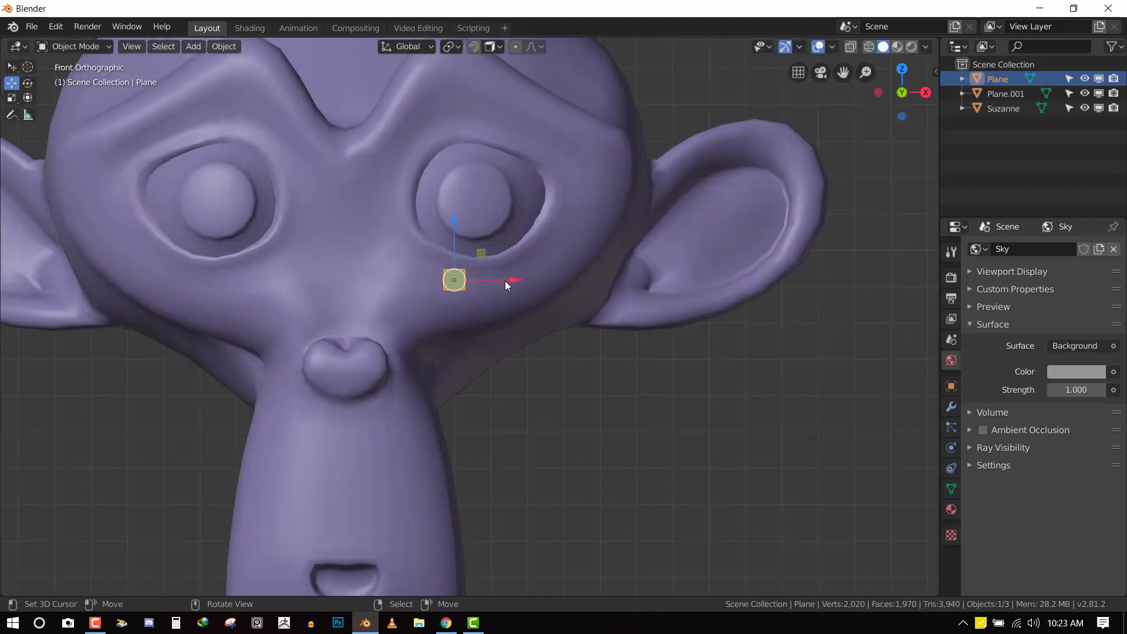
pyautogui.click(952, 406)
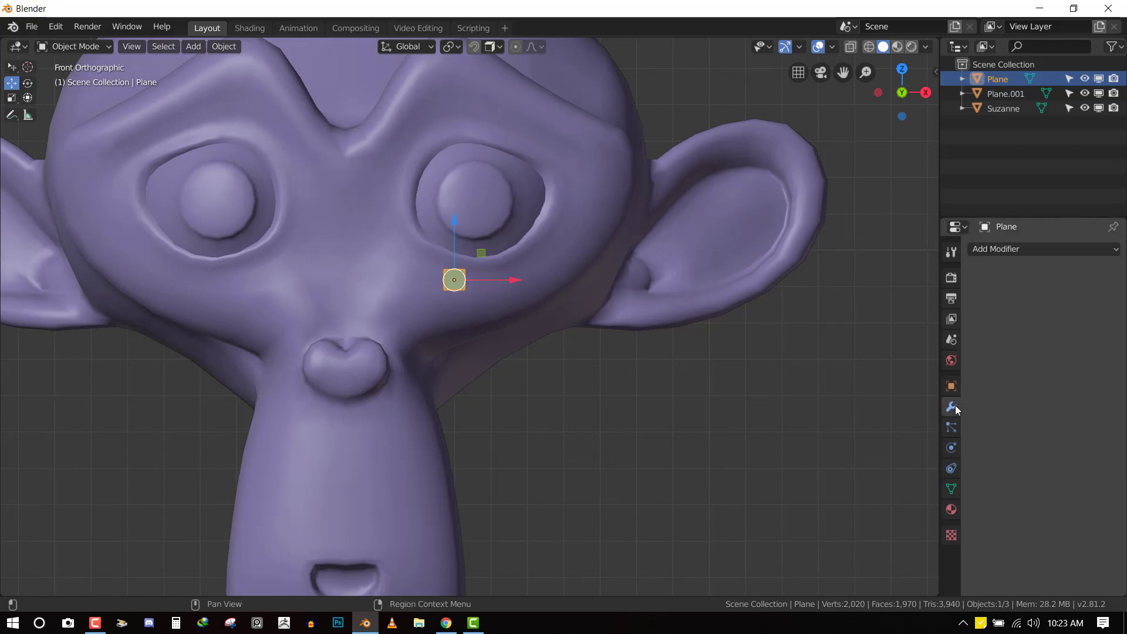
pyautogui.click(1038, 248)
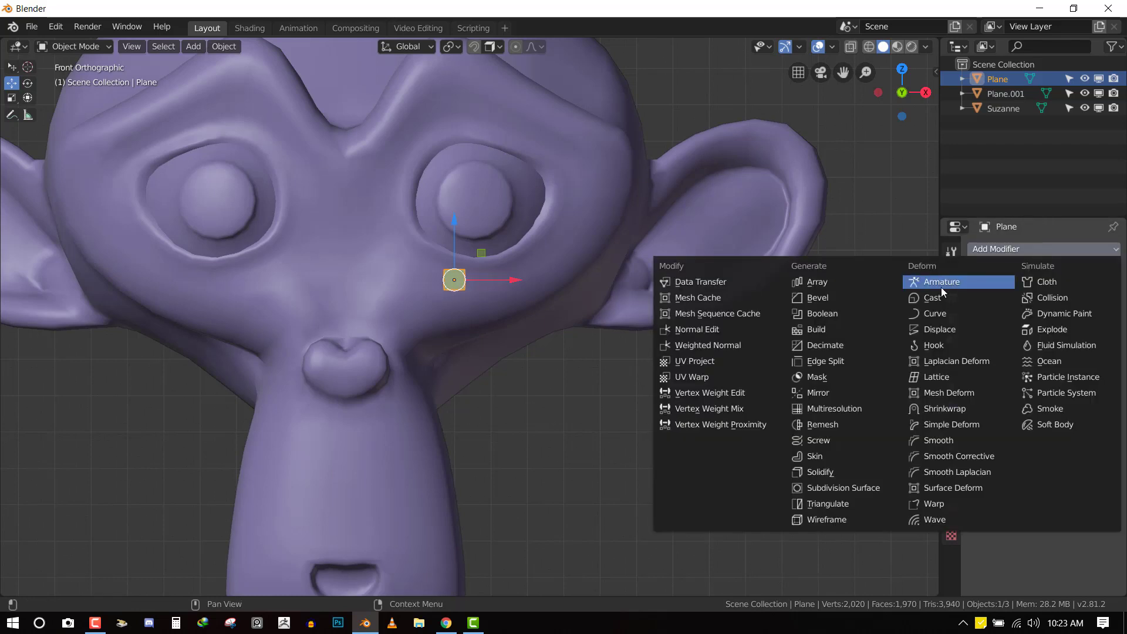
pyautogui.click(943, 410)
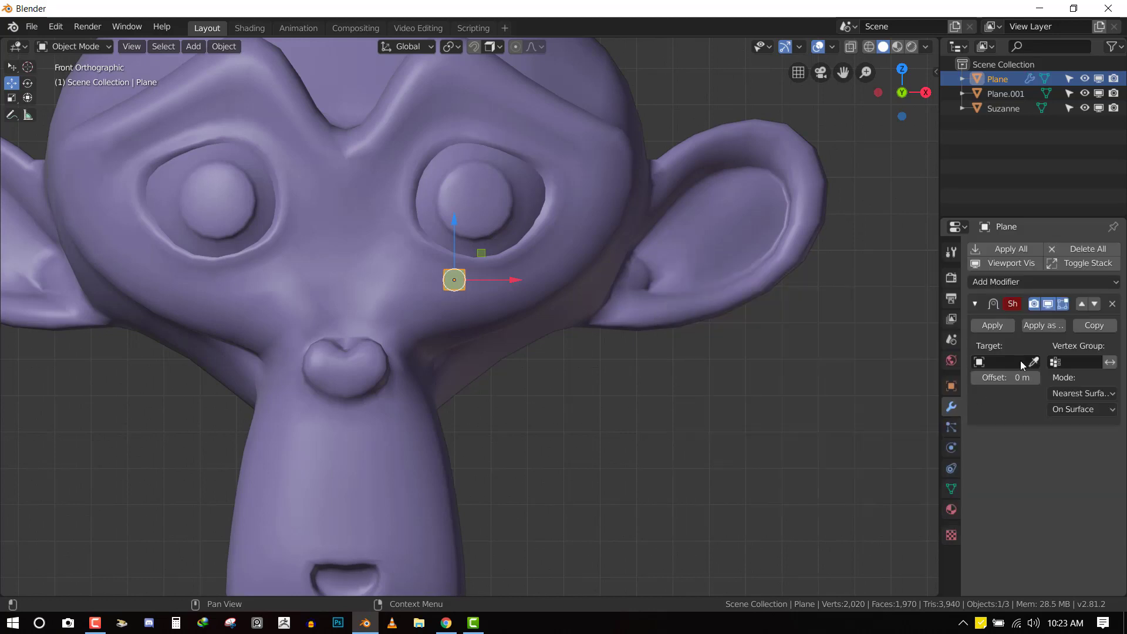
pyautogui.click(1034, 362)
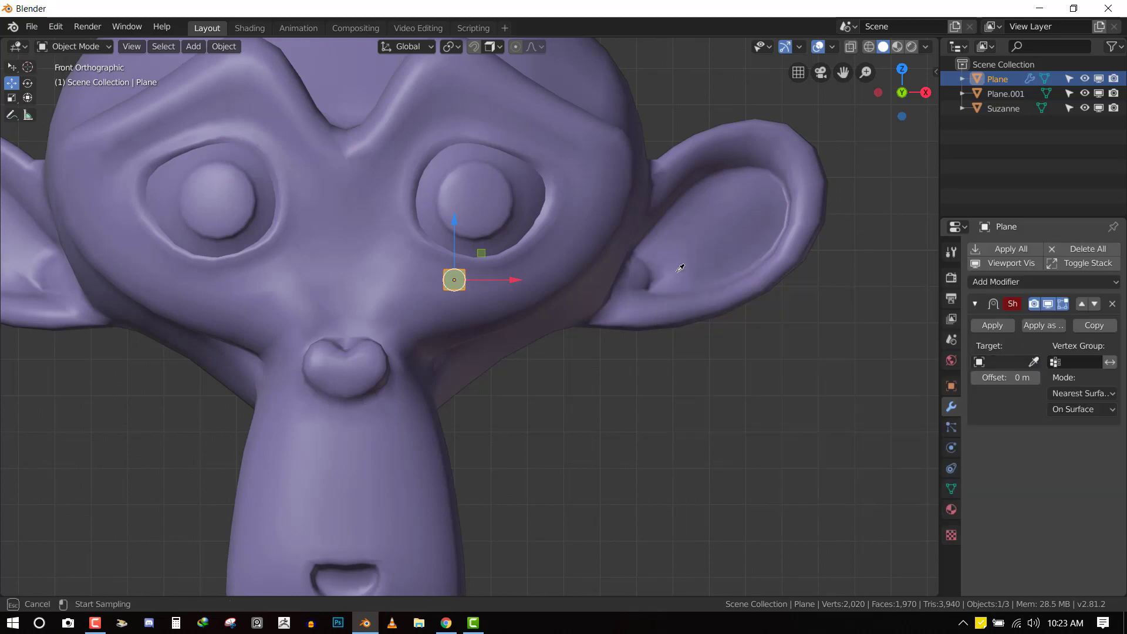
pyautogui.click(579, 221)
# - Set the Shrinkwrap snap mode to Above Surface and enable the modifier's on-cage display
pyautogui.moveTo(646, 276); pyautogui.dragTo(673, 288, button='middle')
pyautogui.scroll(-3, 887, 404)
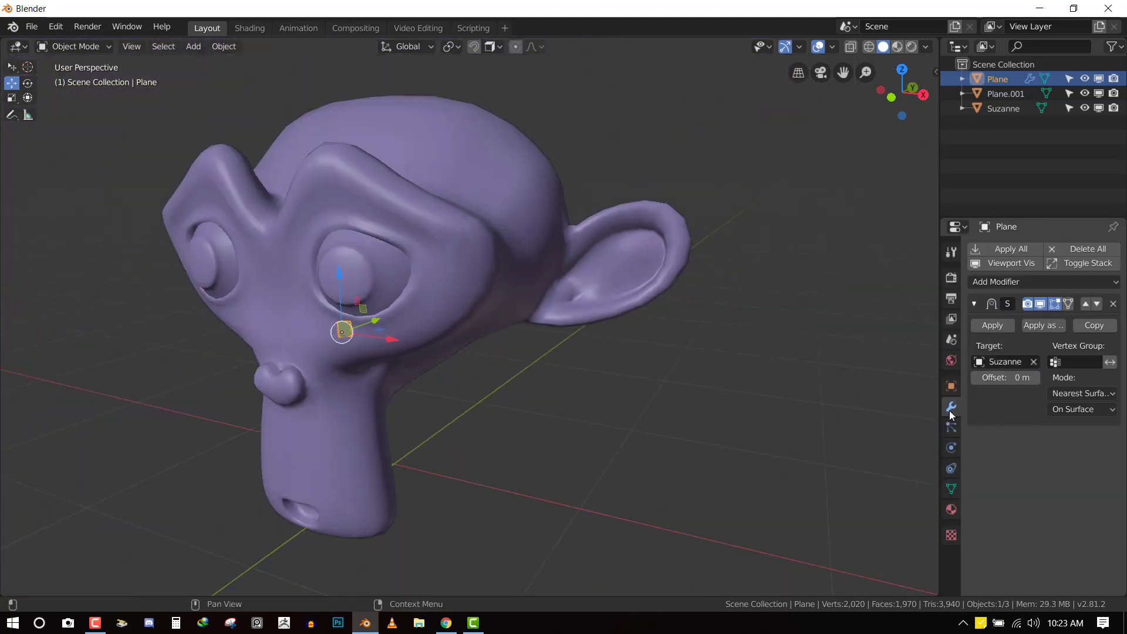
pyautogui.moveTo(554, 358); pyautogui.dragTo(566, 352, button='middle')
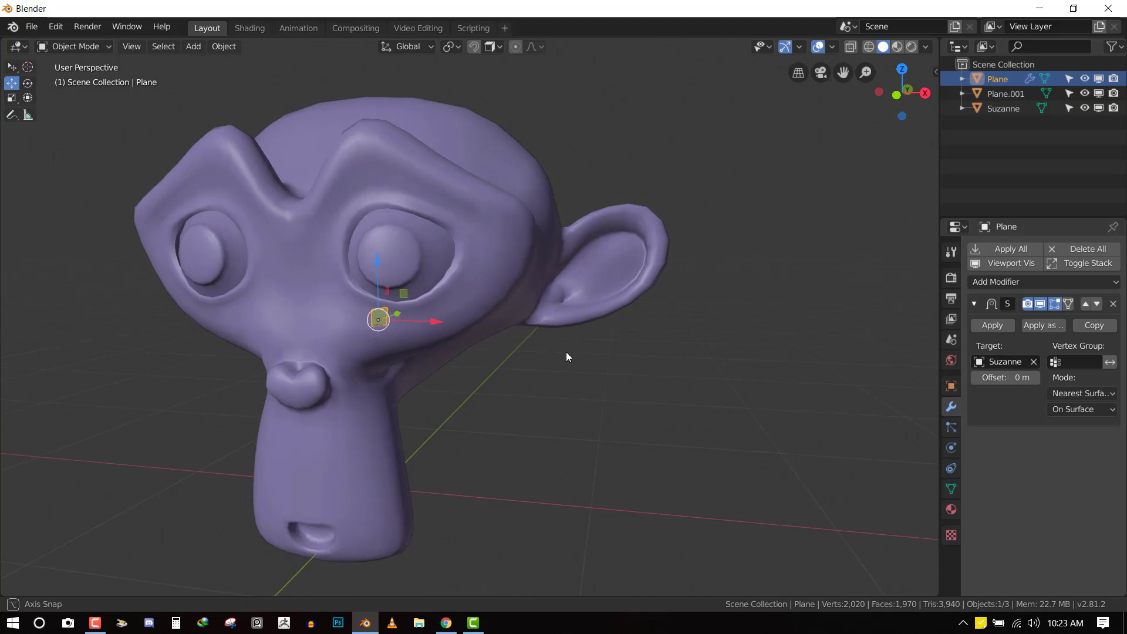
pyautogui.click(1072, 412)
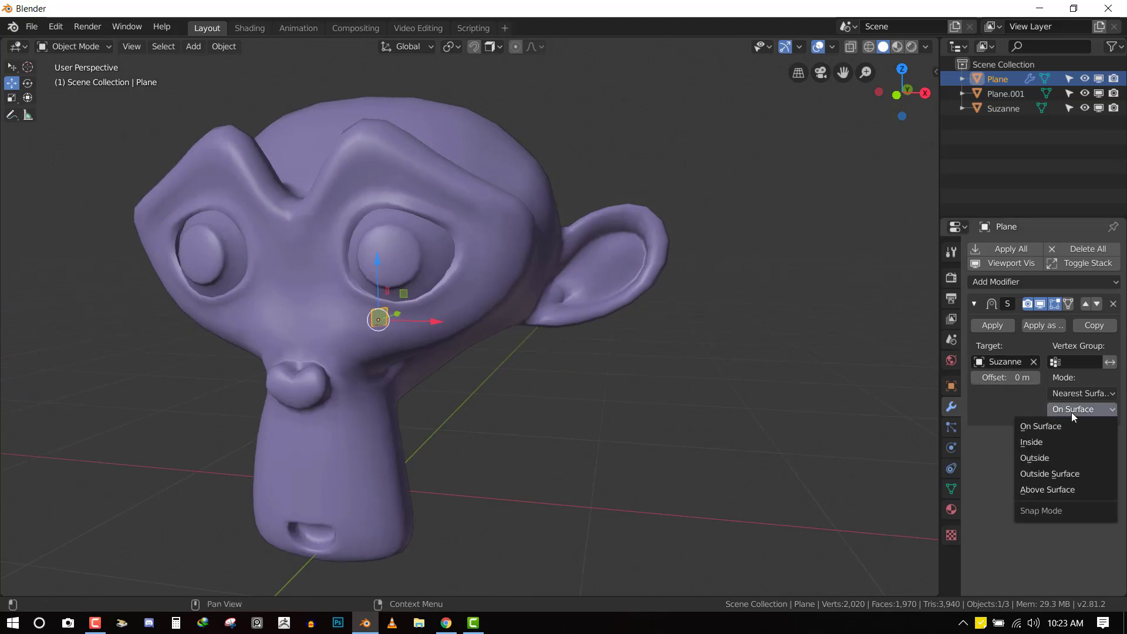
pyautogui.click(1044, 489)
pyautogui.press('KP_1')
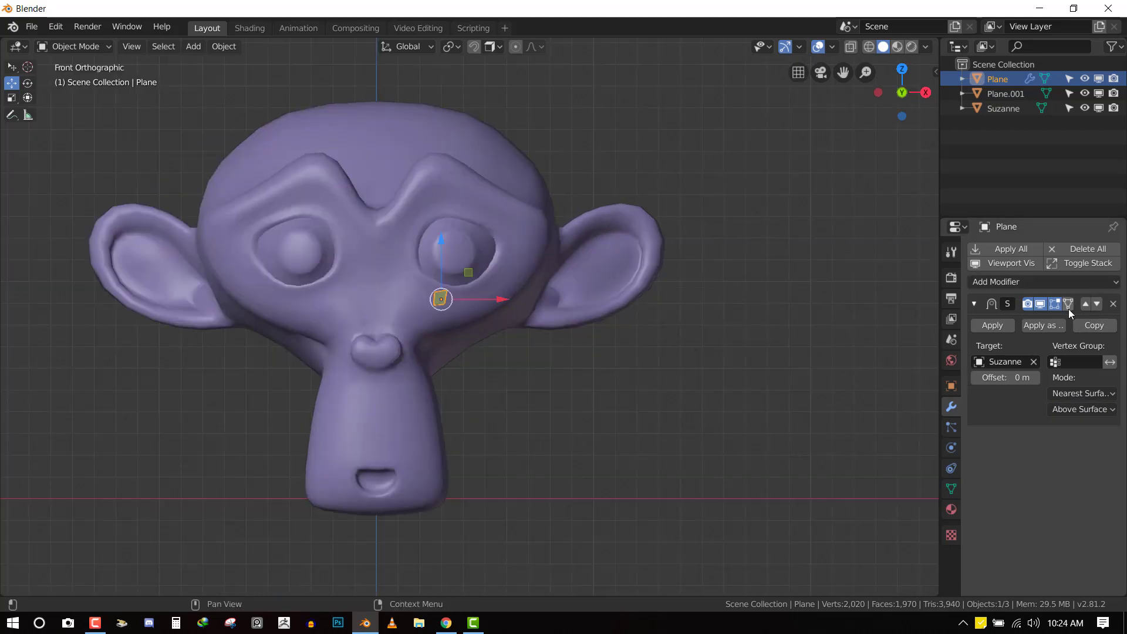
pyautogui.scroll(3, 524, 352)
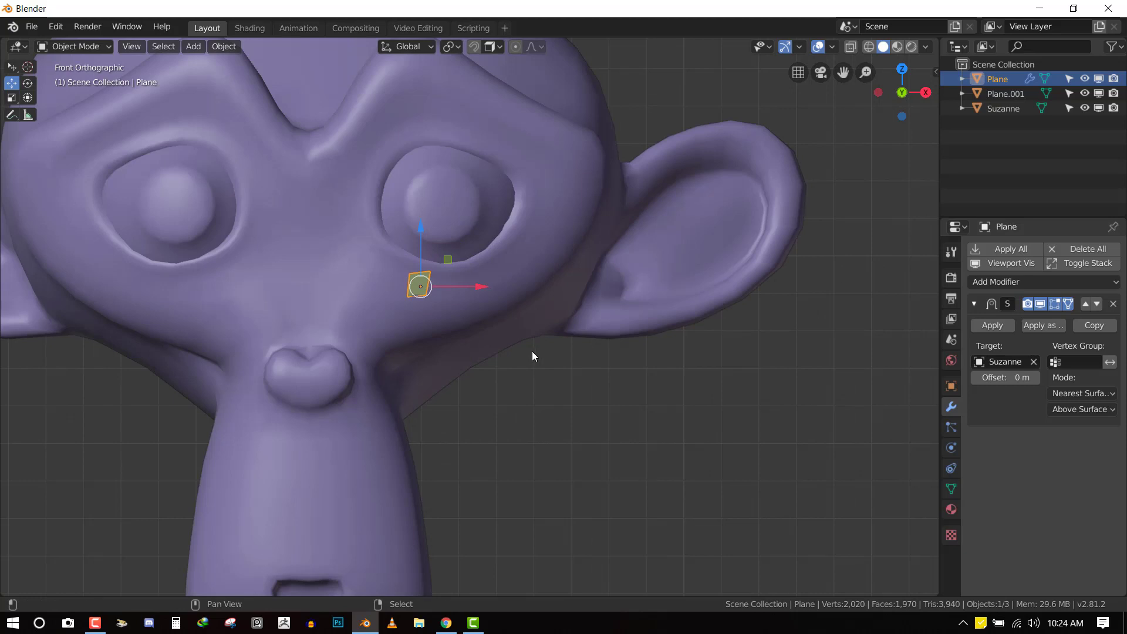
# - In Edit Mode, select the plane's outer edge and reposition it on the cheek below the eye
pyautogui.scroll(2, 535, 346)
pyautogui.press('Tab')
pyautogui.scroll(2, 531, 264)
pyautogui.press('3')
pyautogui.click(458, 249)
pyautogui.press('2')
pyautogui.rightClick(459, 249)
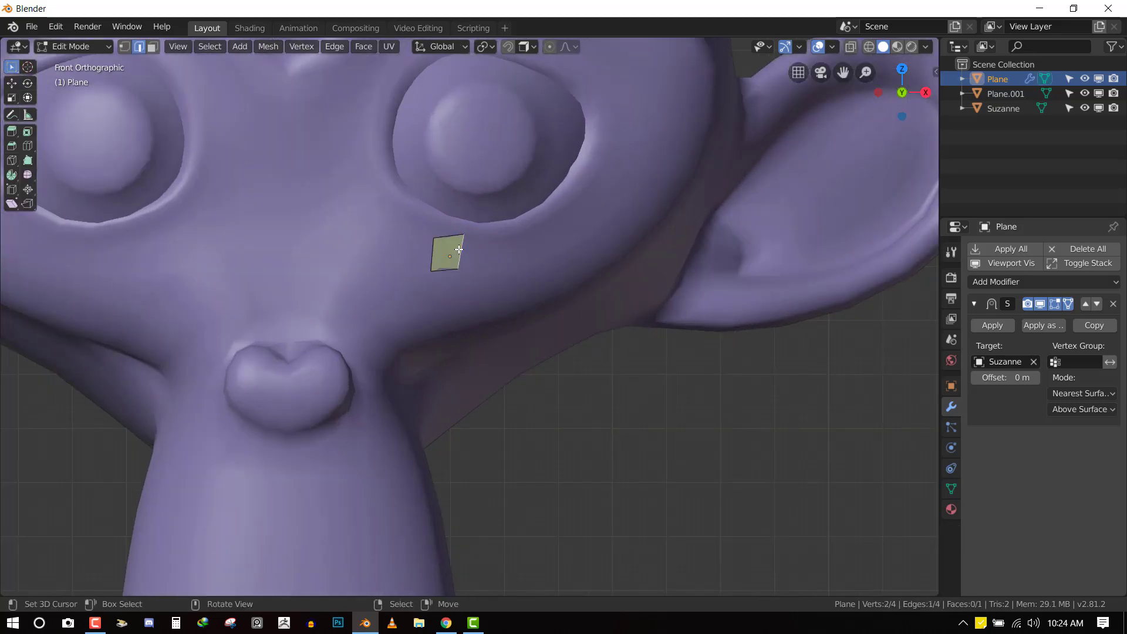
pyautogui.press('g')
pyautogui.click(463, 255)
# - Extrude the outer edge along the underside of the eye and rotate it to follow the socket
pyautogui.press('e')
pyautogui.click(538, 246)
pyautogui.press('r')
pyautogui.click(553, 196)
# - Reposition the strip's inner edge under the eye and review the snapping options
pyautogui.moveTo(565, 228)
pyautogui.mouseDown(button='middle')
pyautogui.moveTo(536, 245)
pyautogui.moveTo(456, 251)
pyautogui.moveTo(552, 236)
pyautogui.mouseUp(button='middle')
pyautogui.moveTo(483, 261); pyautogui.dragTo(467, 233, button='middle')
pyautogui.press('g')
pyautogui.click(452, 228)
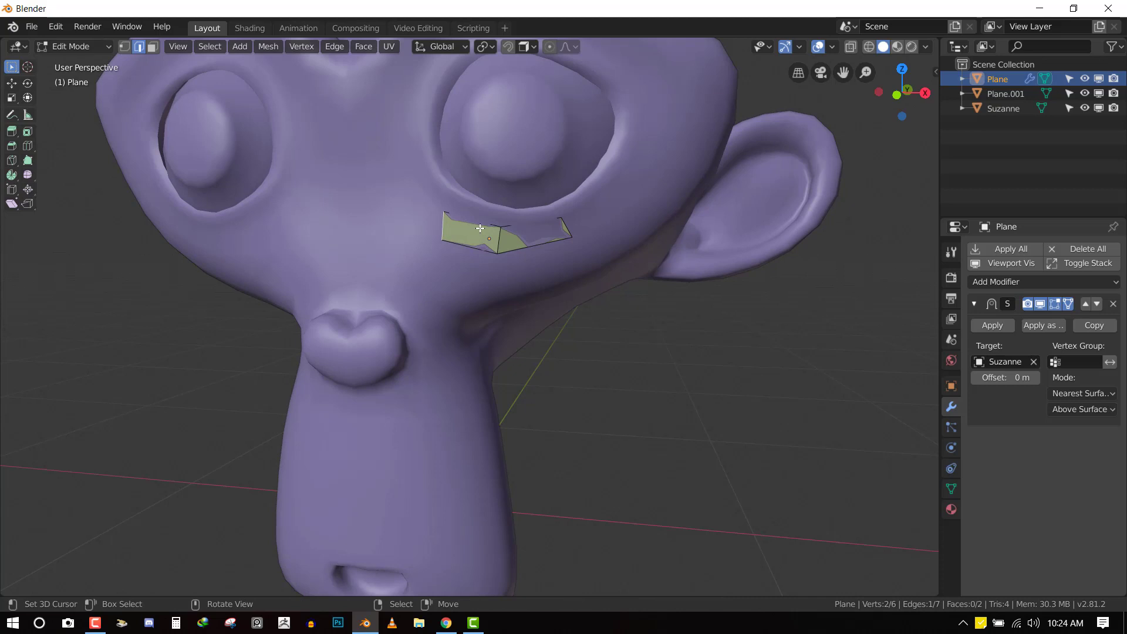
pyautogui.click(524, 50)
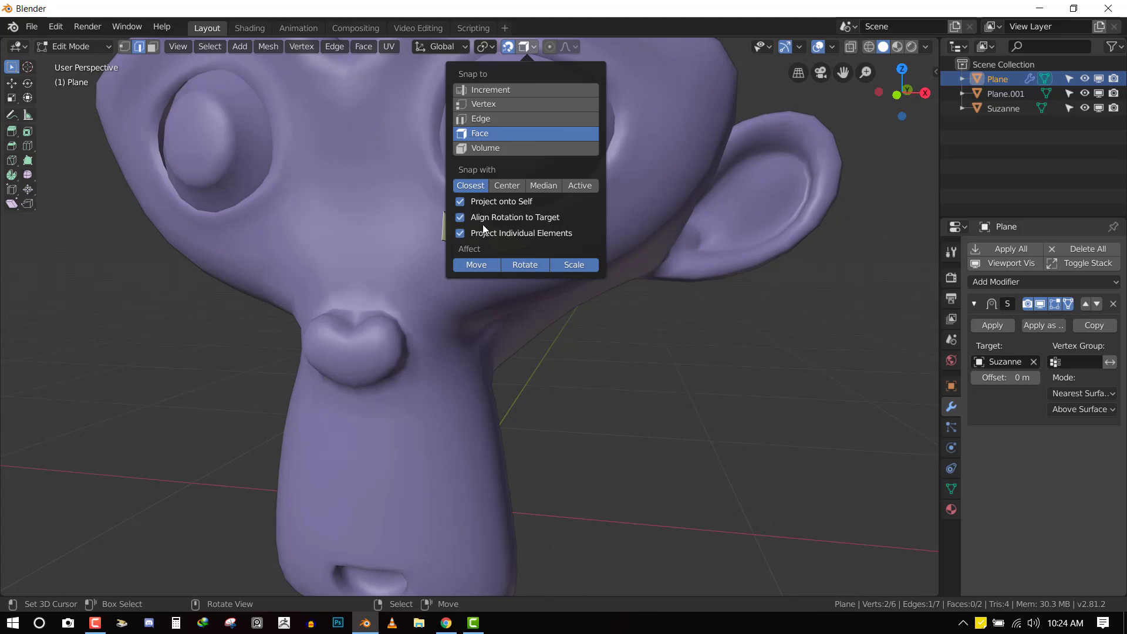
# - Rotate the strip's inner edge, extrude it upward beside the nose, and rotate the new end to follow the socket
pyautogui.press('1')
pyautogui.moveTo(419, 240); pyautogui.dragTo(466, 271, button='middle')
pyautogui.press('KP_1')
pyautogui.press('r')
pyautogui.click(388, 345)
pyautogui.press('e')
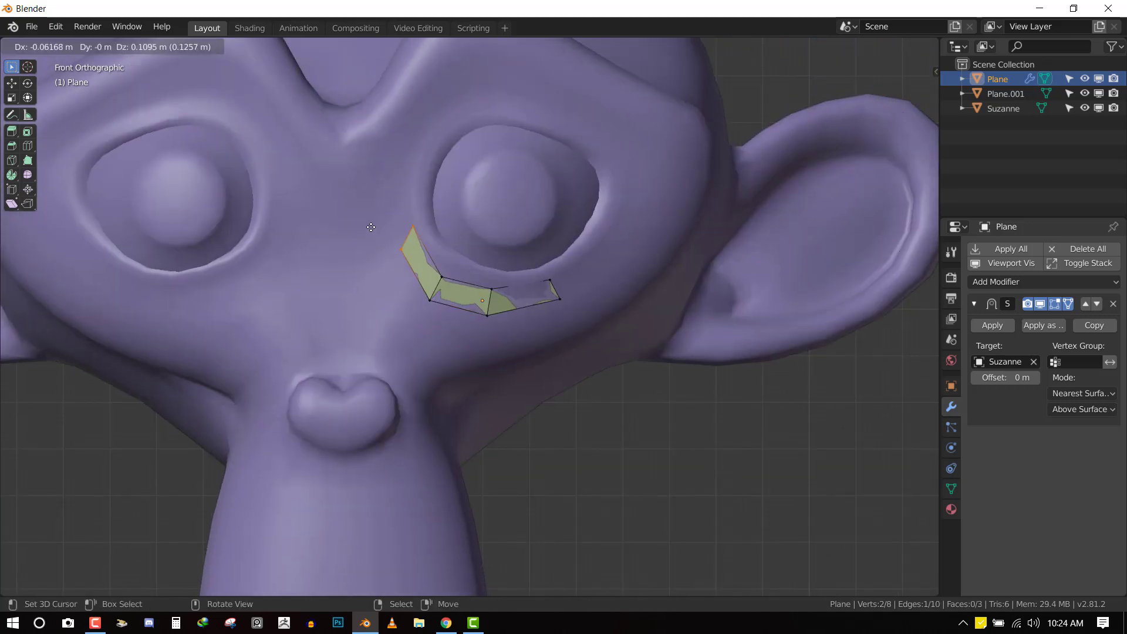
pyautogui.click(410, 225)
pyautogui.press('r')
pyautogui.click(428, 266)
# - Extrude the strip twice more up the inner side of the eye to the brow, rotating the end edge
pyautogui.press('e')
pyautogui.click(418, 136)
pyautogui.keyDown('shift'); pyautogui.moveTo(426, 165); pyautogui.dragTo(396, 279, button='middle'); pyautogui.keyUp('shift')
pyautogui.press('e')
pyautogui.click(425, 169)
pyautogui.press('r')
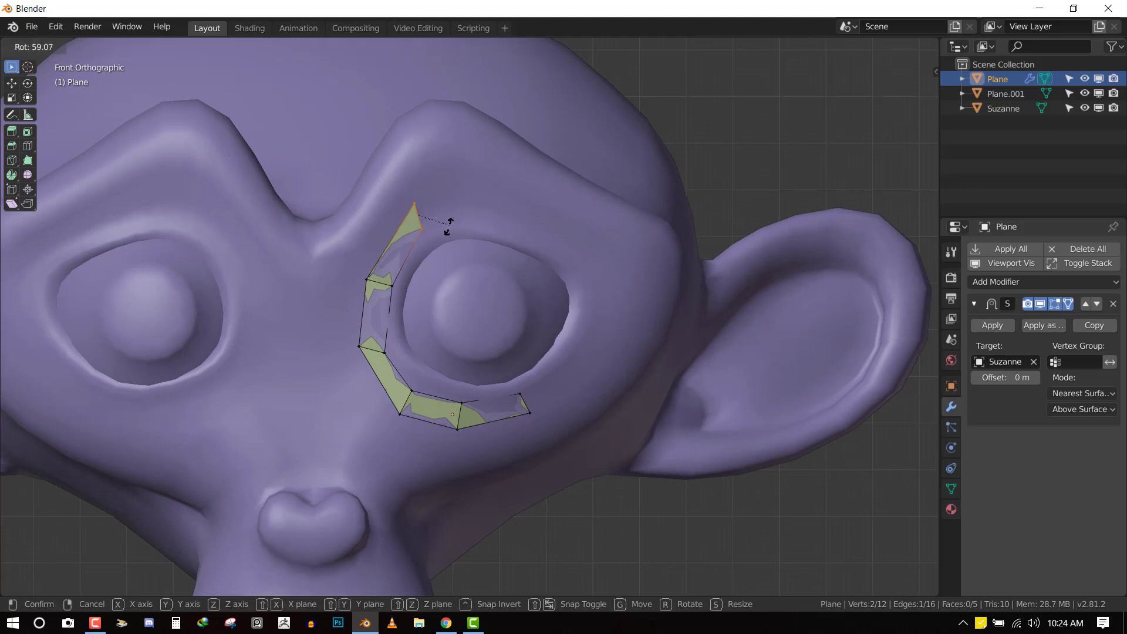
pyautogui.click(463, 235)
# - Extrude the strip twice across the brow toward the eye's outer corner, rotating the edge between extrusions
pyautogui.press('e')
pyautogui.click(519, 241)
pyautogui.press('r')
pyautogui.click(528, 233)
pyautogui.press('e')
pyautogui.click(593, 278)
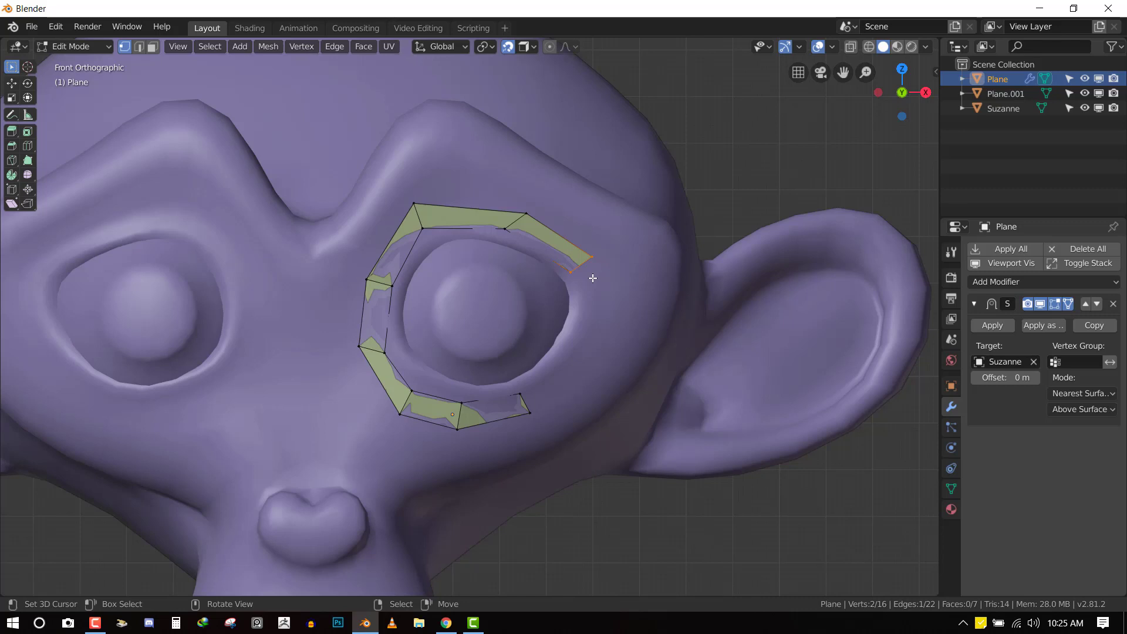
# - Inspect the strip's fit on the brow and try extending it from its outer upper end
pyautogui.click(593, 279)
pyautogui.moveTo(593, 278); pyautogui.dragTo(540, 211, button='middle')
pyautogui.keyDown('shift'); pyautogui.rightClick(531, 211); pyautogui.keyUp('shift')
pyautogui.keyDown('shift'); pyautogui.rightClick(532, 211); pyautogui.keyUp('shift')
pyautogui.moveTo(593, 253); pyautogui.dragTo(501, 256, button='middle')
pyautogui.press('e')
pyautogui.click(587, 259)
pyautogui.moveTo(605, 252)
pyautogui.mouseDown(button='middle')
pyautogui.moveTo(689, 245)
pyautogui.moveTo(611, 262)
pyautogui.moveTo(605, 253)
pyautogui.mouseUp(button='middle')
# - Return to Object Mode and delete the shrinkwrapped strip
pyautogui.press('Tab')
pyautogui.press('KP_1')
pyautogui.scroll(-5, 629, 266)
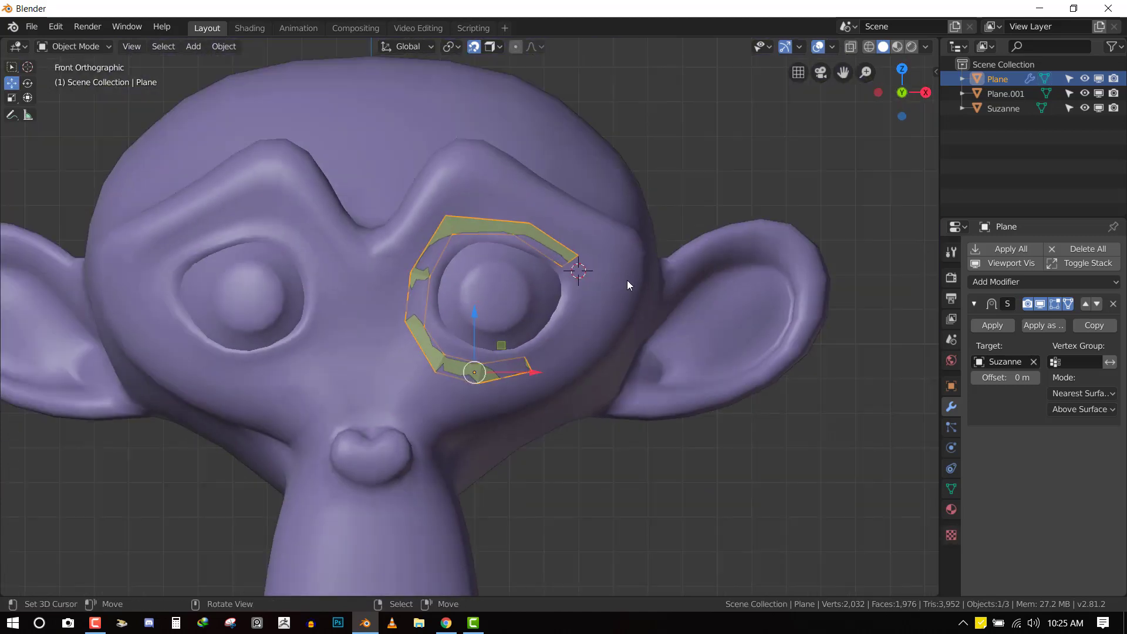
pyautogui.moveTo(659, 294); pyautogui.dragTo(604, 322, button='middle')
pyautogui.press('x')
pyautogui.click(604, 319)
# - Scale down the green plane and place it on the head beside the eye's outer corner
pyautogui.press('KP_1')
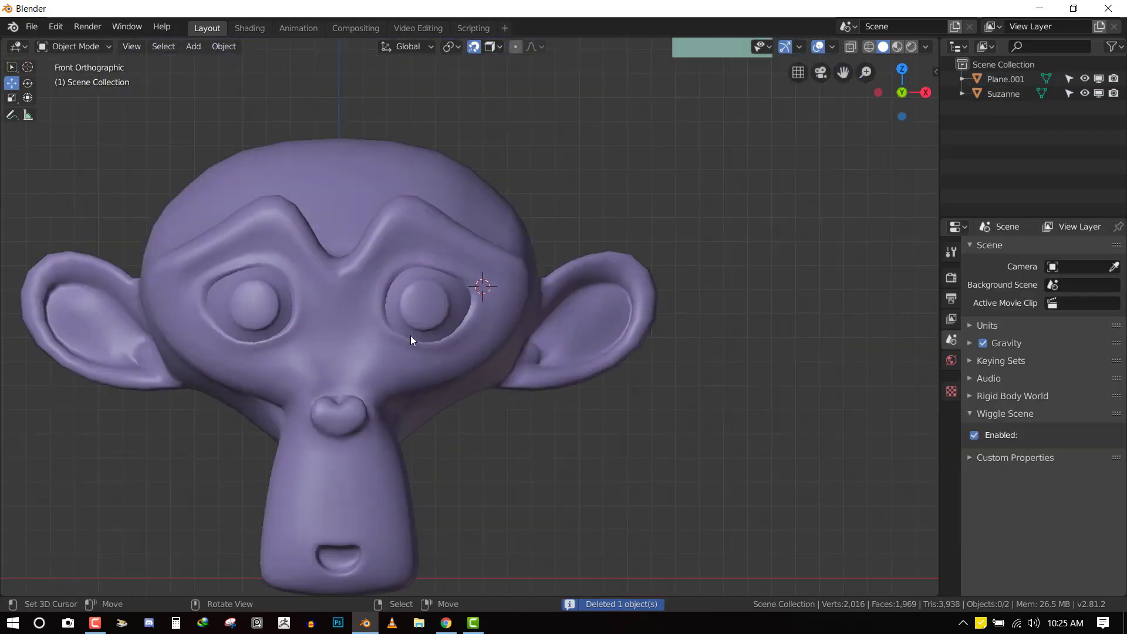
pyautogui.scroll(-5, 410, 337)
pyautogui.click(566, 196)
pyautogui.scroll(2, 636, 236)
pyautogui.press('s')
pyautogui.click(632, 161)
pyautogui.scroll(4, 648, 155)
pyautogui.press('g')
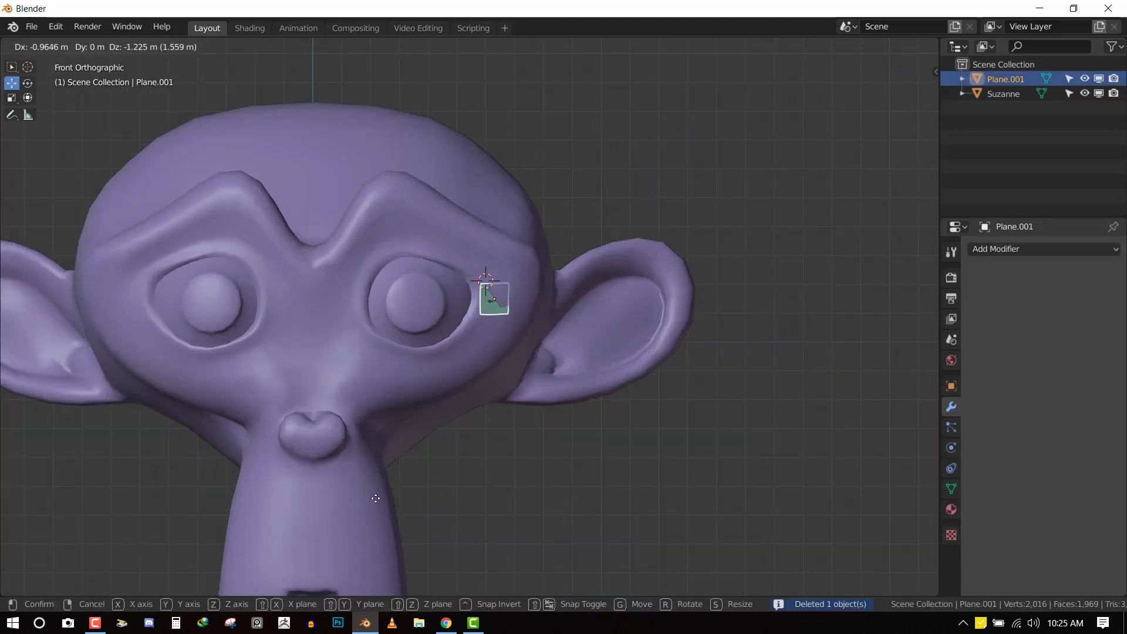
pyautogui.click(467, 271)
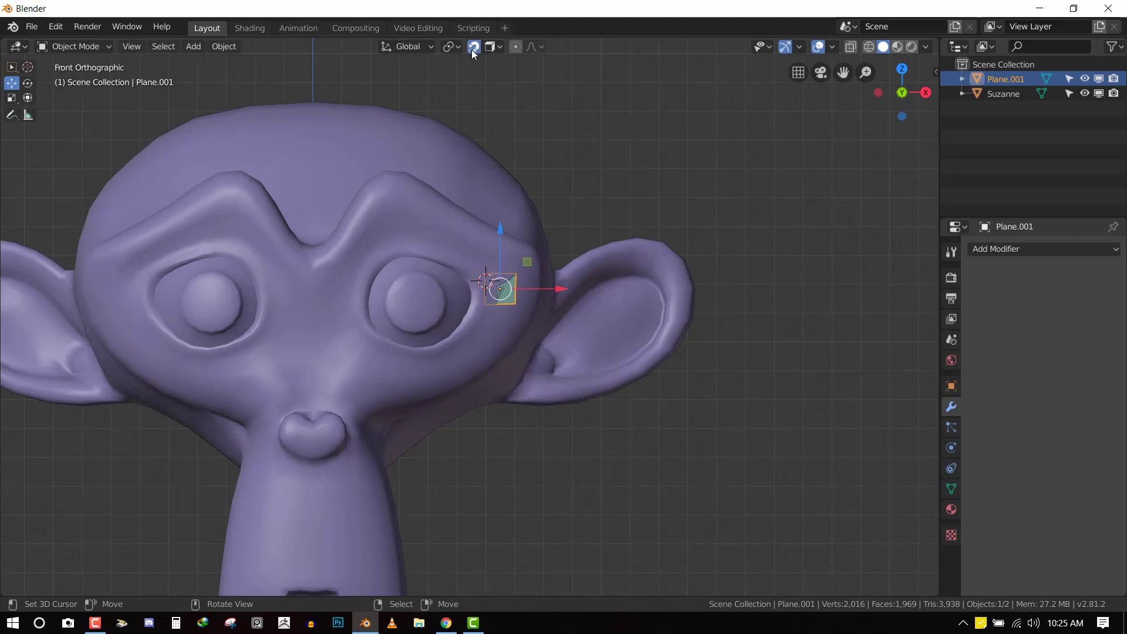
# - Test face snapping by sliding the green plane over the side of the head
pyautogui.moveTo(519, 287); pyautogui.dragTo(450, 308, button='middle')
pyautogui.press('g')
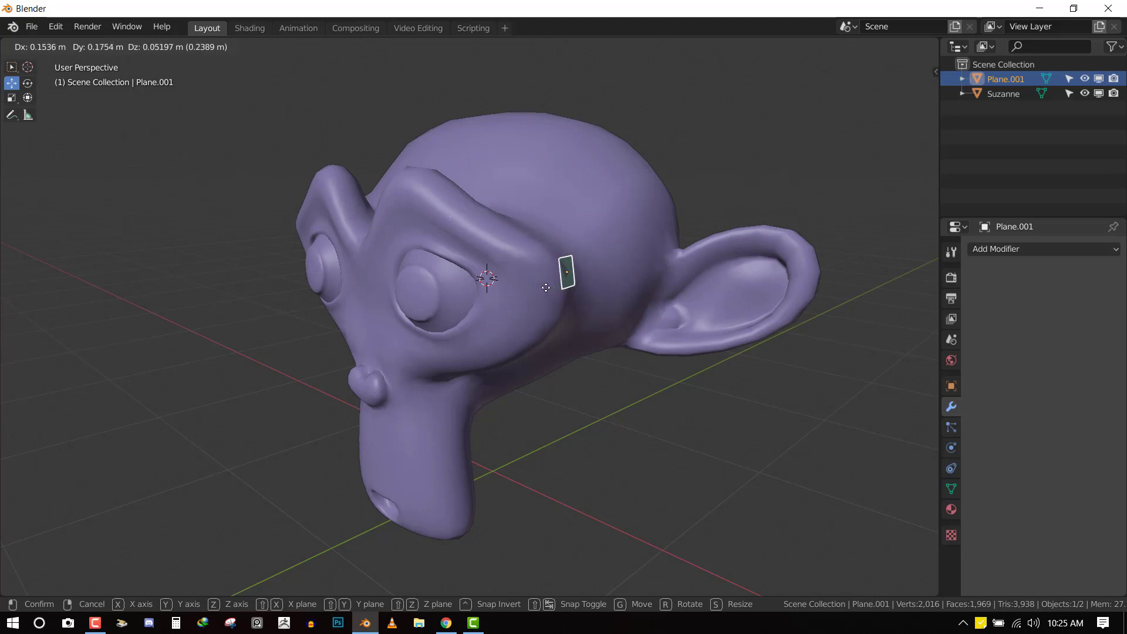
pyautogui.click(510, 297)
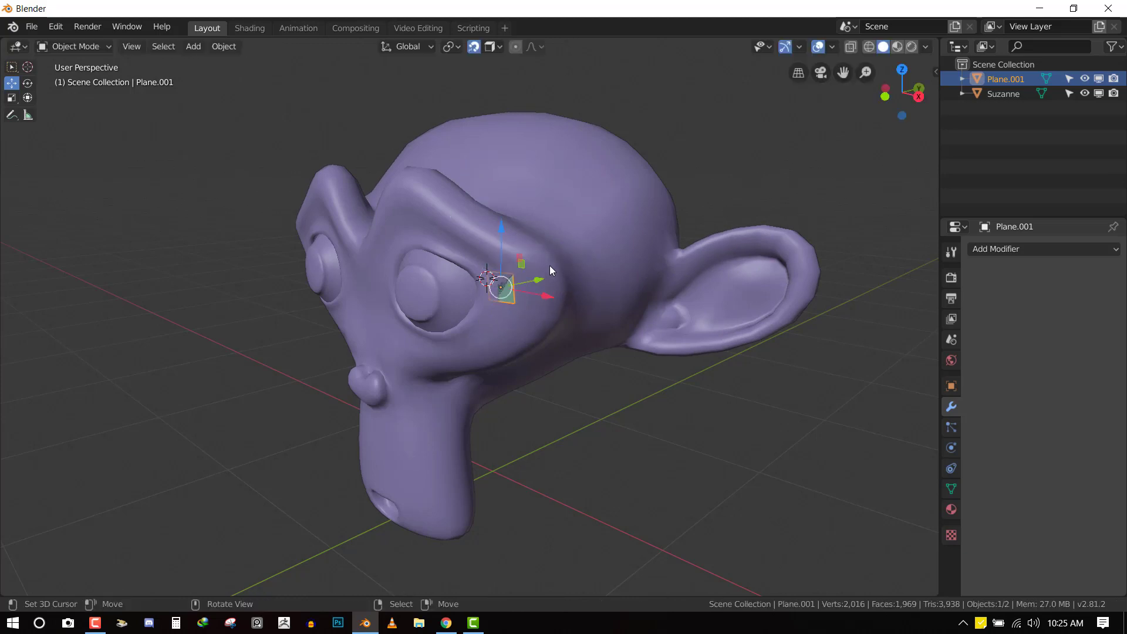
# - Turn off Project Individual Elements and stop snapping from affecting Rotate and Scale
pyautogui.moveTo(552, 265); pyautogui.dragTo(522, 125, button='middle')
pyautogui.click(498, 51)
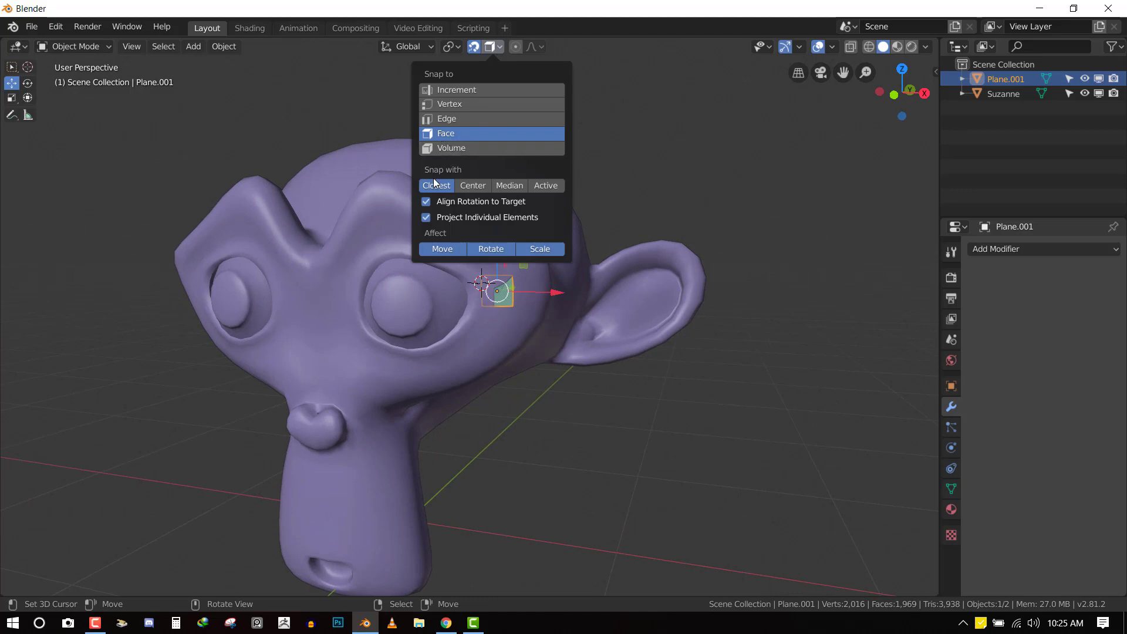
pyautogui.click(440, 219)
pyautogui.click(498, 252)
pyautogui.click(524, 248)
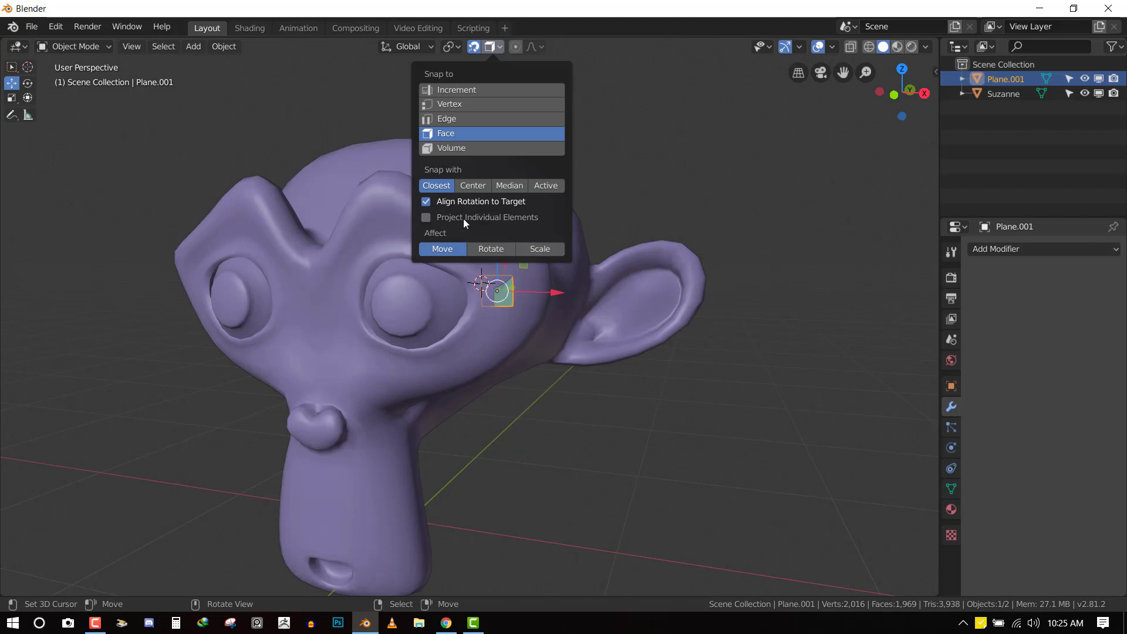
# - Toggle Align Rotation to Target and re-enable Project Individual Elements and snapping for Rotate
pyautogui.click(435, 202)
pyautogui.click(426, 218)
pyautogui.click(488, 249)
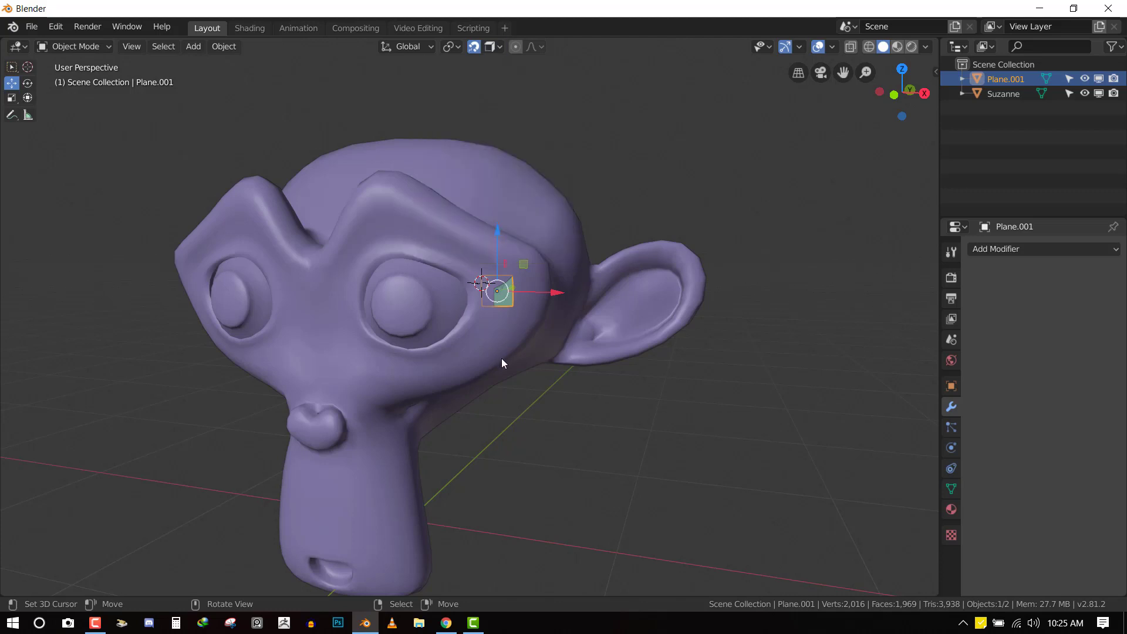
# - Try moving the green plane across the skull toward the ear with face snapping
pyautogui.moveTo(509, 355); pyautogui.dragTo(509, 274, button='middle')
pyautogui.press('g')
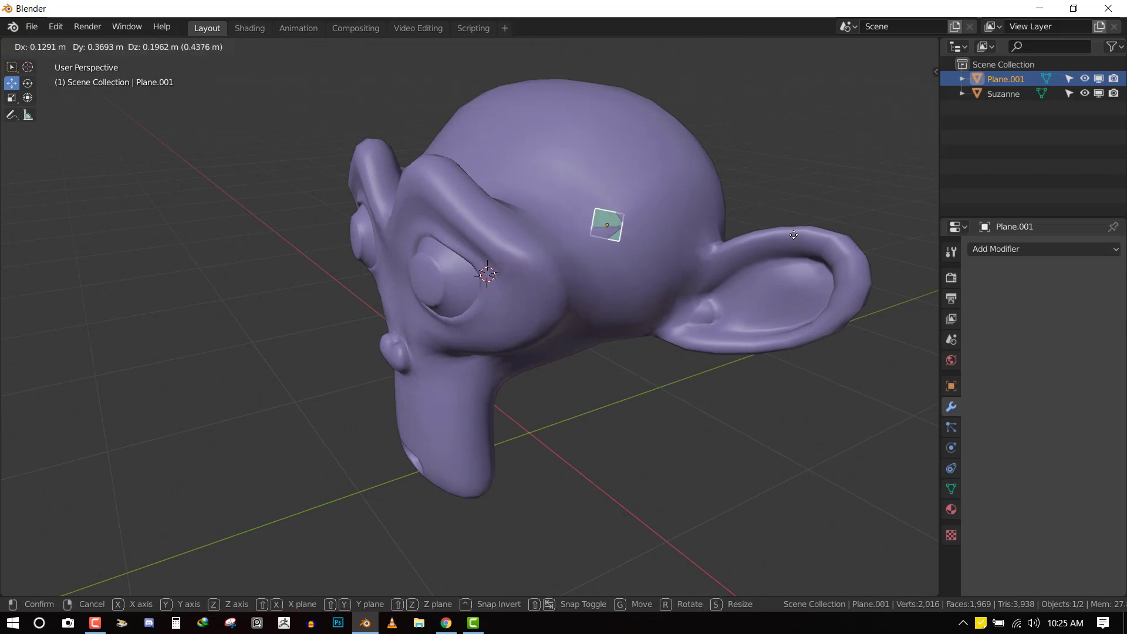
pyautogui.rightClick(537, 258)
# - Move the green plane onto the brow above the eye and resize it to a small patch
pyautogui.press('KP_1')
pyautogui.scroll(4, 578, 253)
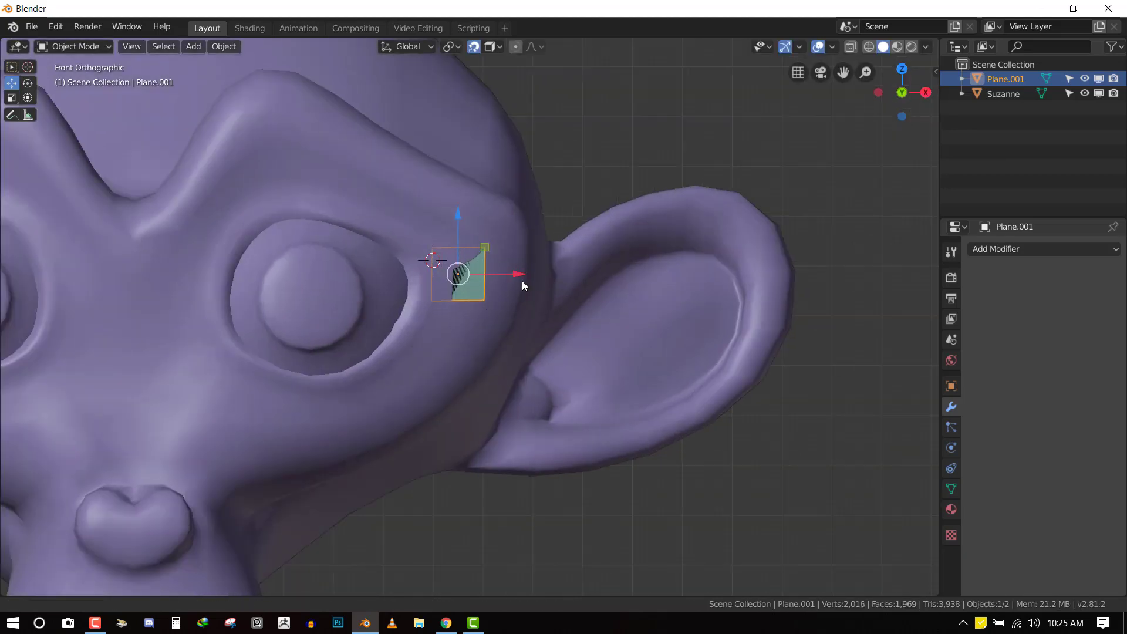
pyautogui.press('s')
pyautogui.press('g')
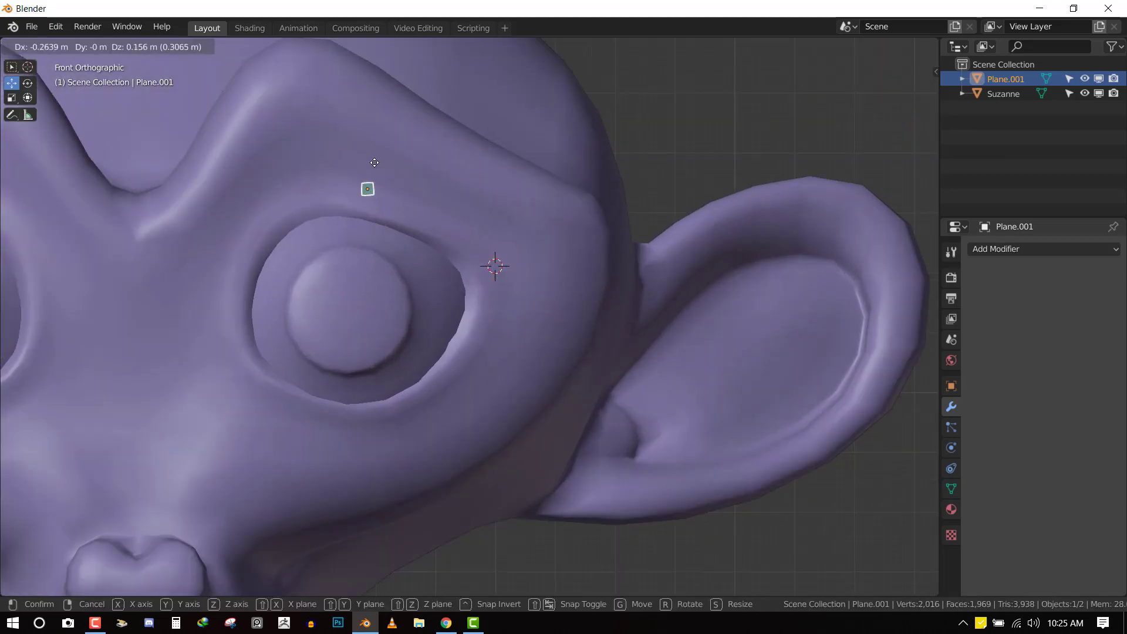
pyautogui.click(312, 139)
pyautogui.press('s')
pyautogui.click(418, 180)
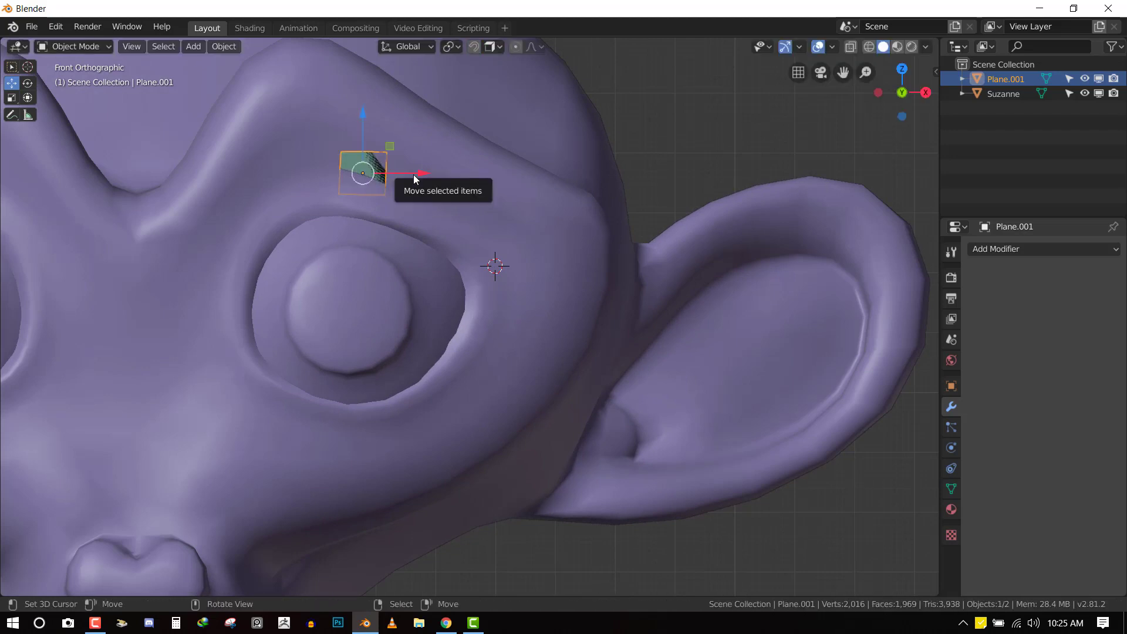
# - Turn on snapping, enter Edit Mode, and fit the patch's two lower corners to the brow
pyautogui.hotkey('shift', 'Tab')
pyautogui.press('Tab')
pyautogui.click(386, 194)
pyautogui.press('g')
pyautogui.click(380, 190)
pyautogui.rightClick(342, 193)
pyautogui.press('g')
pyautogui.click(326, 191)
# - Snap the patch's two upper corners onto the brow and readjust its lower inner corner
pyautogui.rightClick(342, 147)
pyautogui.press('g')
pyautogui.click(311, 124)
pyautogui.click(326, 189)
pyautogui.press('g')
pyautogui.click(304, 184)
pyautogui.click(385, 152)
pyautogui.press('g')
pyautogui.click(378, 134)
# - Extrude the patch's outer edge along the brow toward the ear and rotate it to follow the eye socket
pyautogui.keyDown('shift'); pyautogui.rightClick(382, 191); pyautogui.keyUp('shift')
pyautogui.press('e')
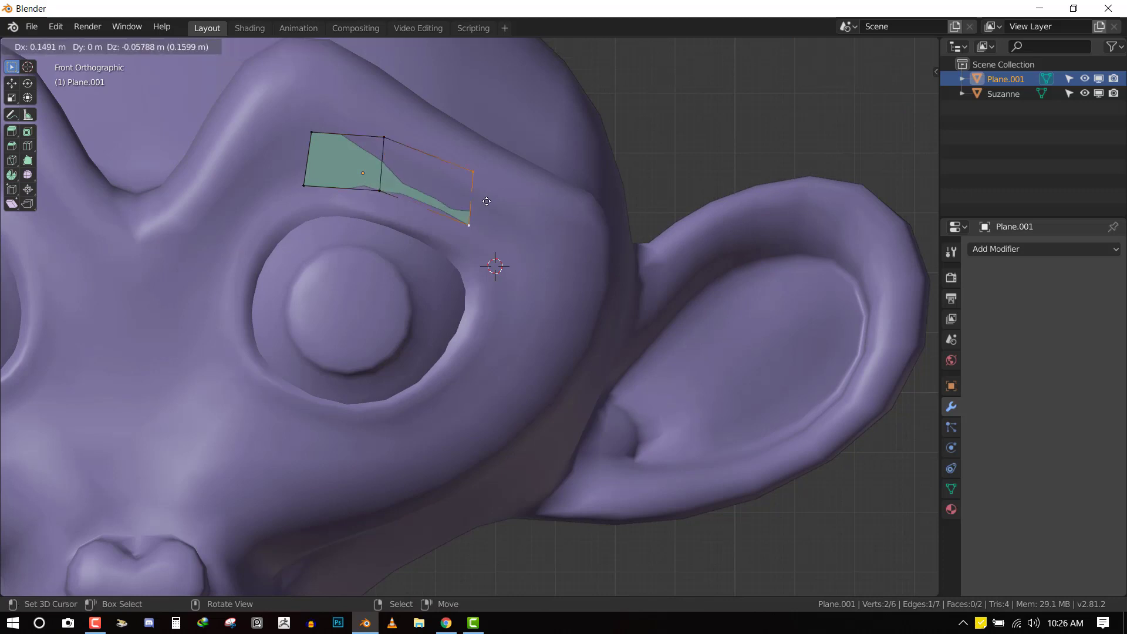
pyautogui.click(488, 202)
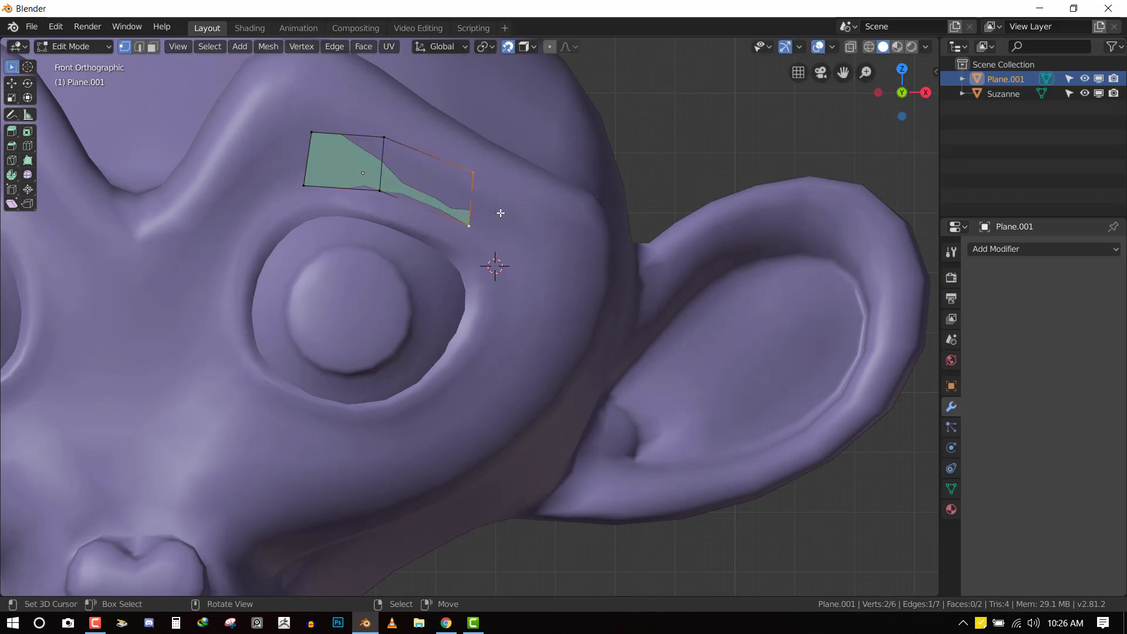
pyautogui.press('r')
pyautogui.click(527, 263)
# - Extrude the strip's end edge repeatedly around the outer eye corner to below the eye, rotating it to follow the socket
pyautogui.press('e')
pyautogui.click(538, 294)
pyautogui.press('e')
pyautogui.click(552, 381)
pyautogui.press('r')
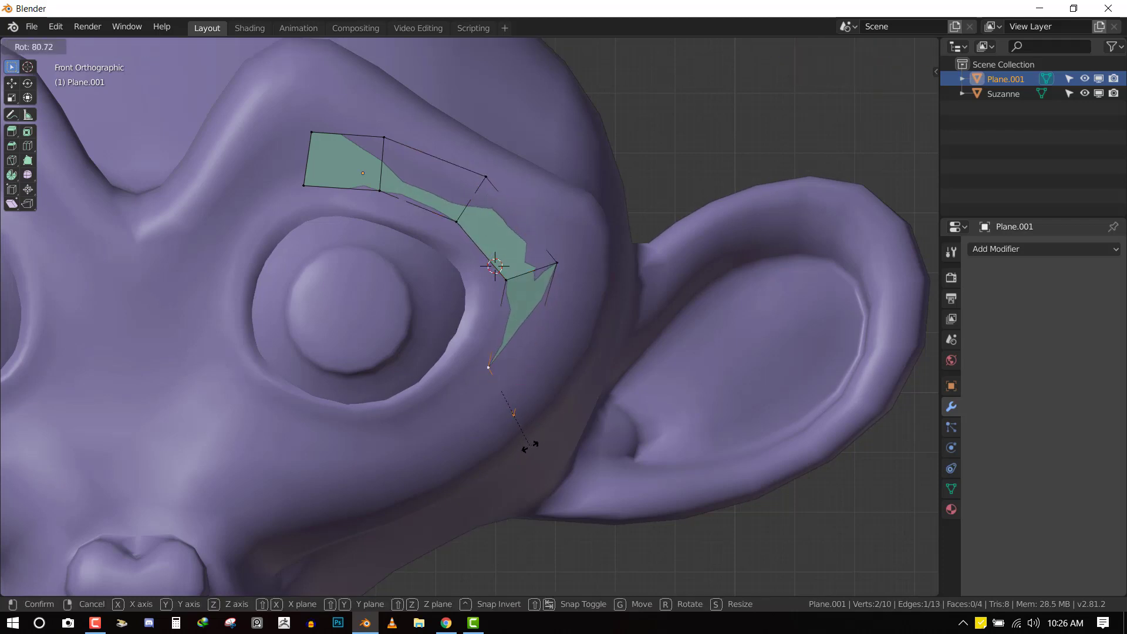
pyautogui.click(530, 446)
pyautogui.press('e')
pyautogui.click(419, 421)
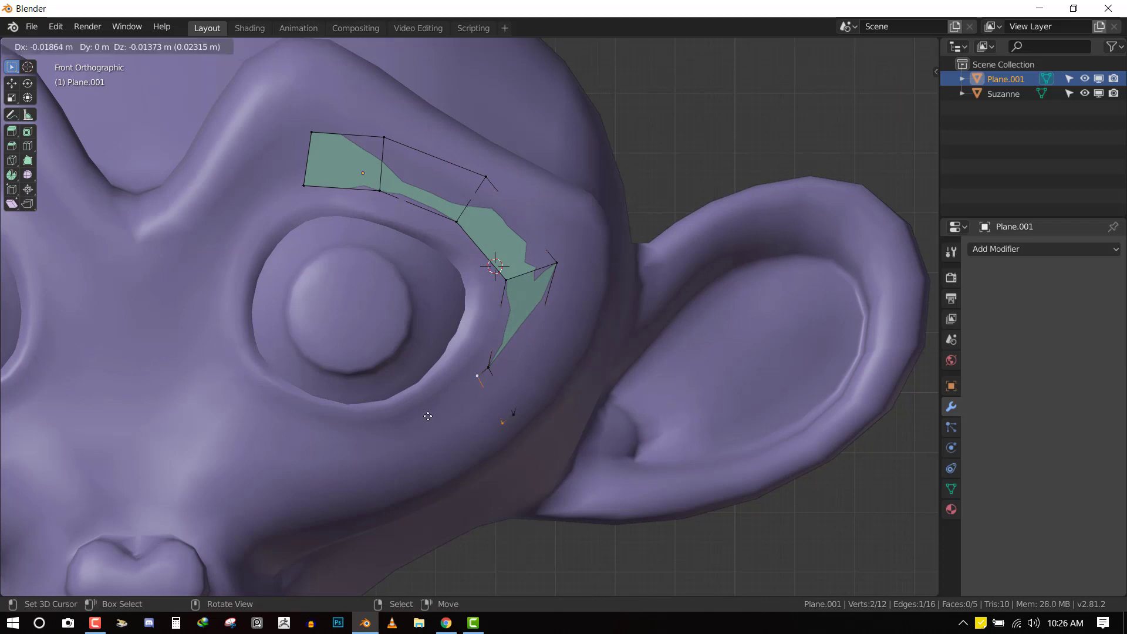
pyautogui.click(419, 420)
# - Add a centred loop cut along the full length of the strip
pyautogui.moveTo(528, 378); pyautogui.dragTo(428, 375, button='middle')
pyautogui.moveTo(370, 114); pyautogui.dragTo(416, 157, button='middle')
pyautogui.scroll(-4, 449, 221)
pyautogui.moveTo(464, 282); pyautogui.dragTo(479, 307, button='middle')
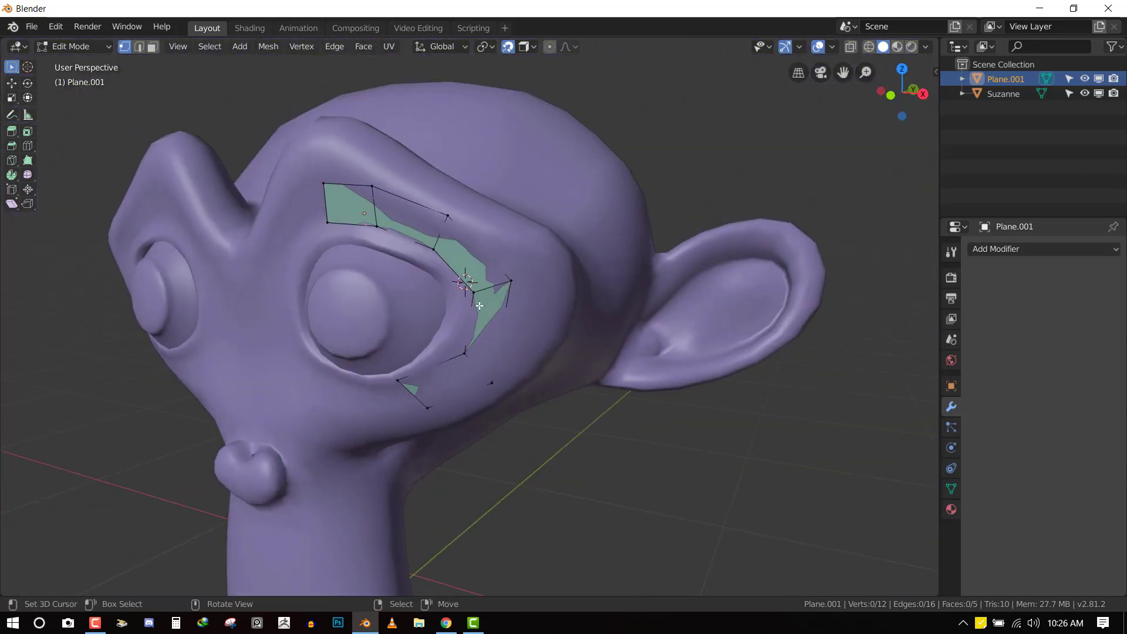
pyautogui.hotkey('ctrl', 'r')
pyautogui.click(492, 267)
pyautogui.rightClick(496, 289)
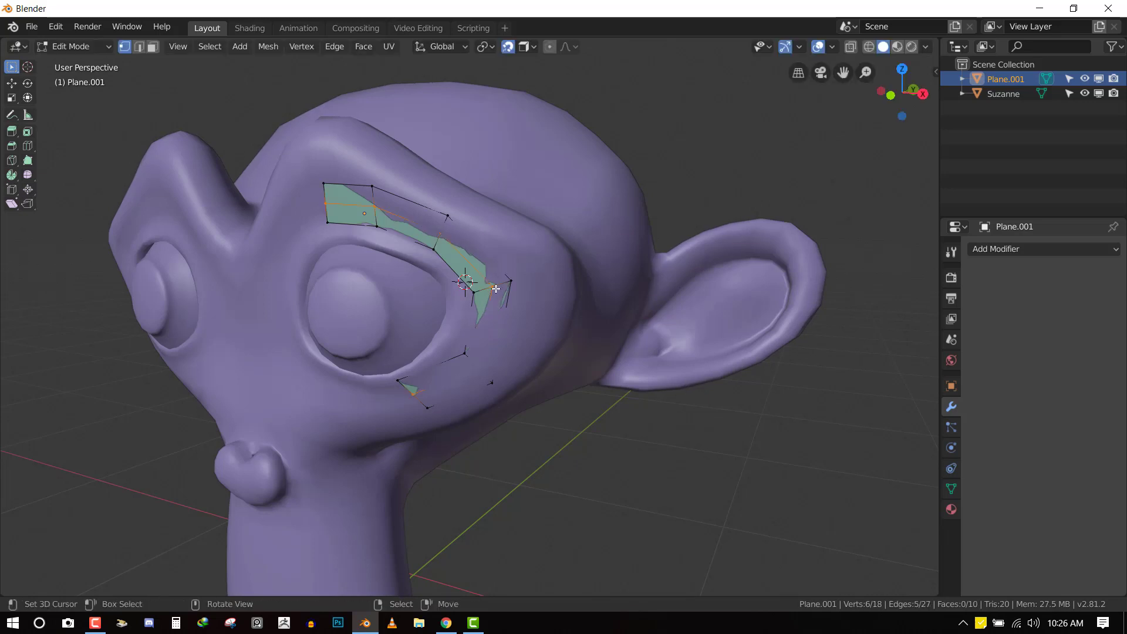
# - Add a crosswise loop cut to the strip segment at the outer brow and clear the selection
pyautogui.moveTo(515, 284); pyautogui.dragTo(509, 237, button='middle')
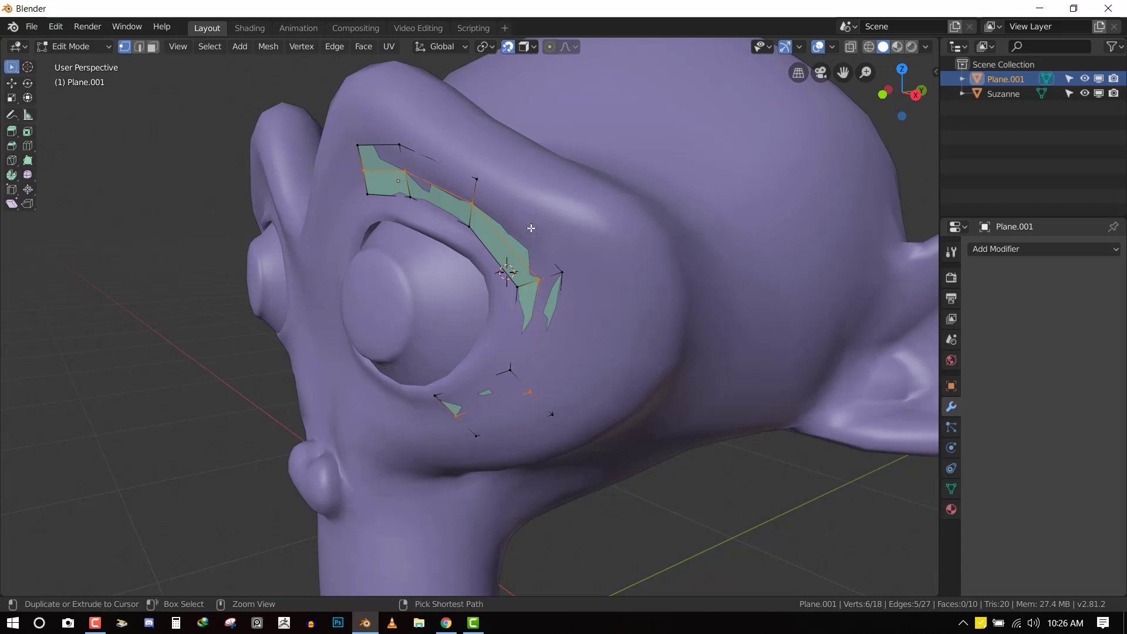
pyautogui.hotkey('ctrl', 'r')
pyautogui.click(531, 228)
pyautogui.rightClick(532, 228)
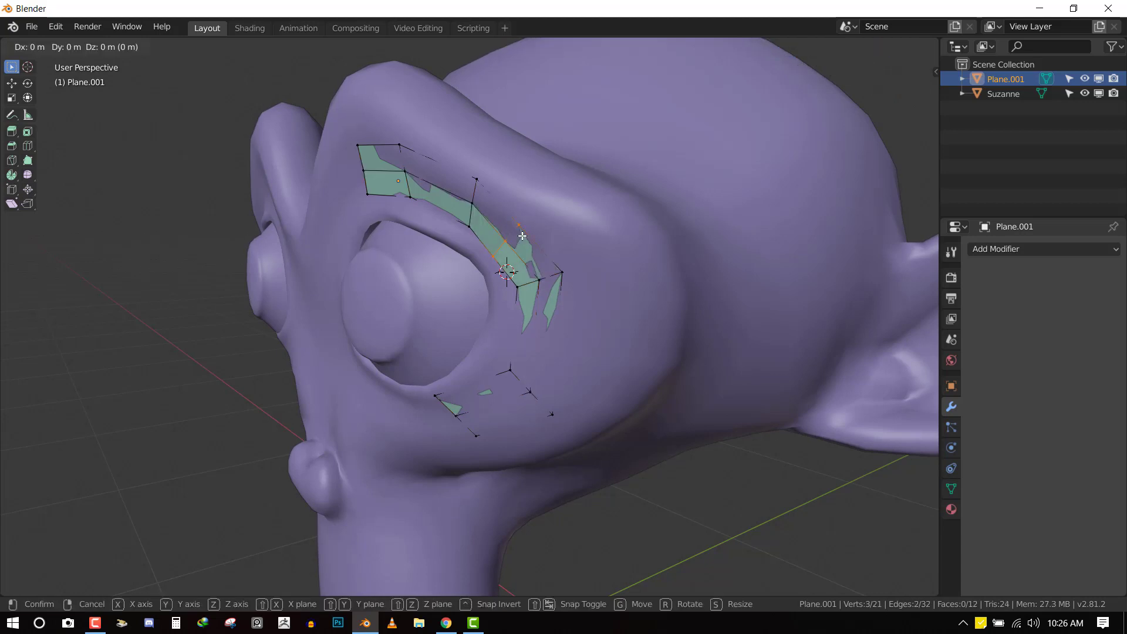
pyautogui.moveTo(523, 236); pyautogui.dragTo(541, 258, button='middle')
pyautogui.scroll(-3, 566, 257)
pyautogui.hotkey('alt', 'a')
pyautogui.scroll(2, 541, 257)
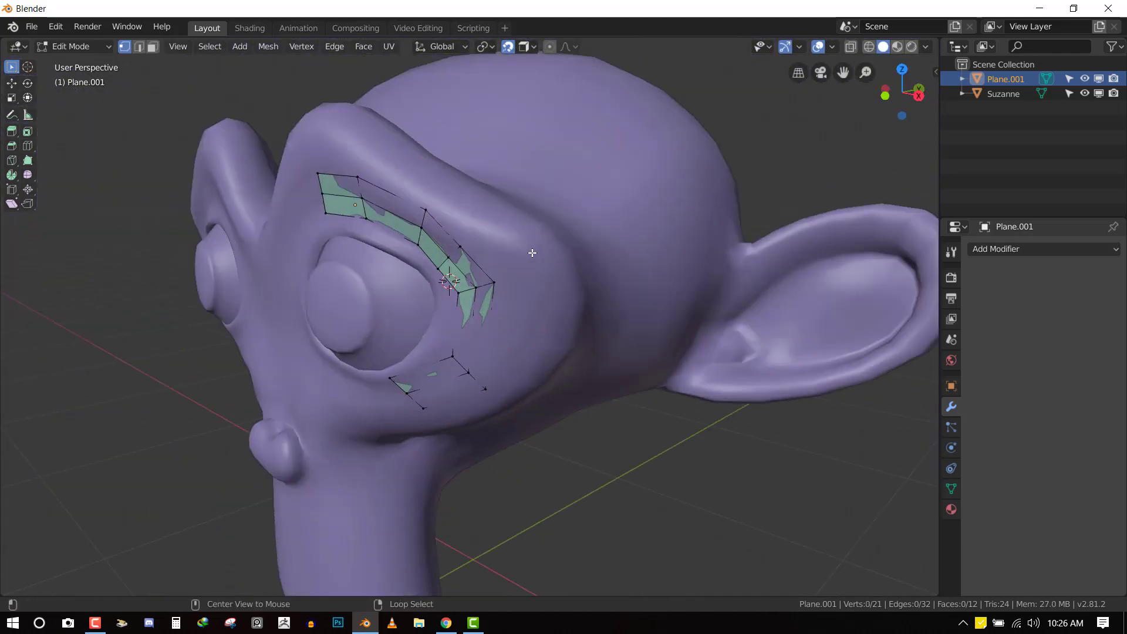
# - Try to extrude and scale the two strip faces at the outer corner of the eye with snapping off
pyautogui.keyDown('alt'); pyautogui.click(462, 266); pyautogui.keyUp('alt')
pyautogui.moveTo(494, 270); pyautogui.dragTo(464, 272, button='middle')
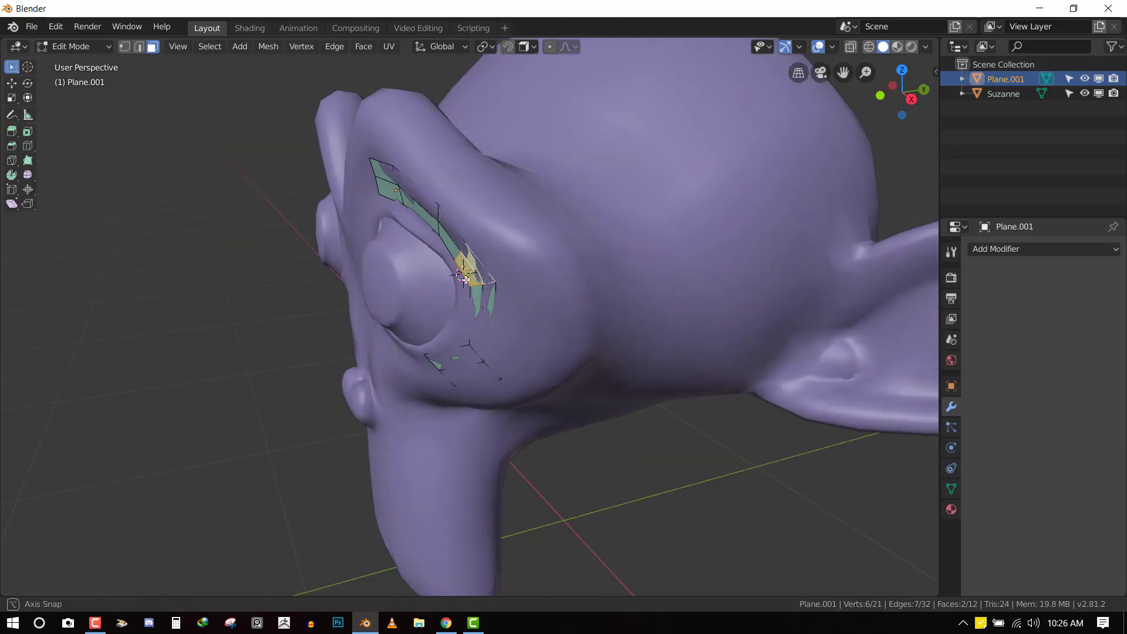
pyautogui.hotkey('shift', 'space')
pyautogui.press('g')
pyautogui.press('e')
pyautogui.rightClick(525, 261)
pyautogui.moveTo(526, 261); pyautogui.dragTo(441, 293)
pyautogui.moveTo(440, 293); pyautogui.dragTo(550, 285, button='middle')
pyautogui.press('s')
pyautogui.click(532, 246)
pyautogui.moveTo(549, 237); pyautogui.dragTo(573, 248, button='middle')
pyautogui.scroll(-4, 505, 244)
pyautogui.scroll(4, 575, 247)
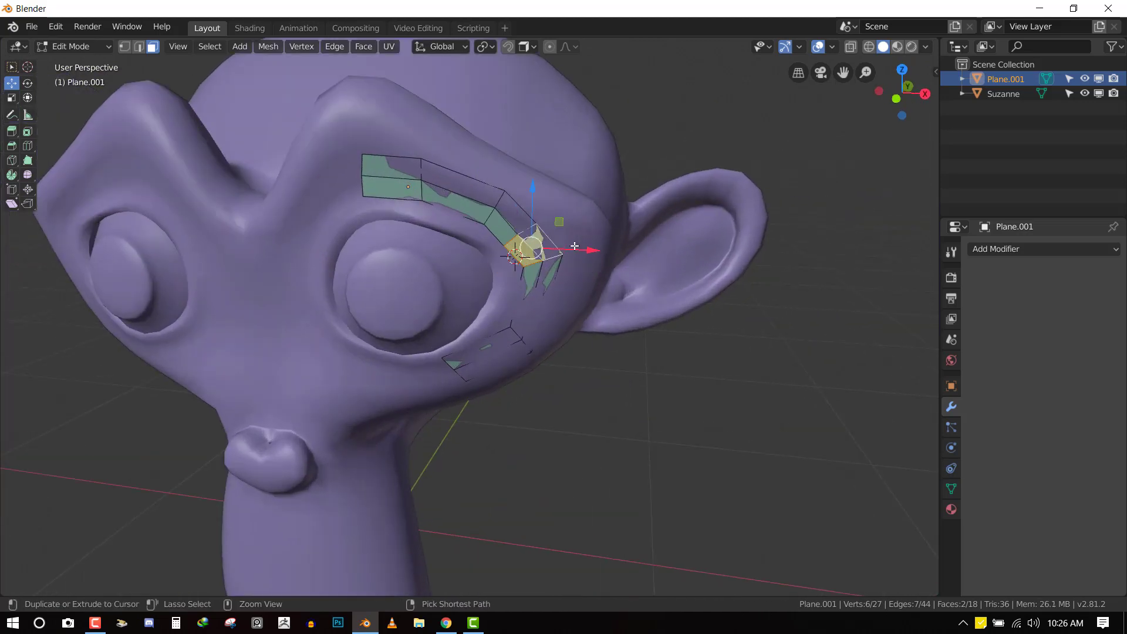
# - Leave Edit Mode and examine from several angles where the strip intersects Suzanne's surface around the eye
pyautogui.press('Tab')
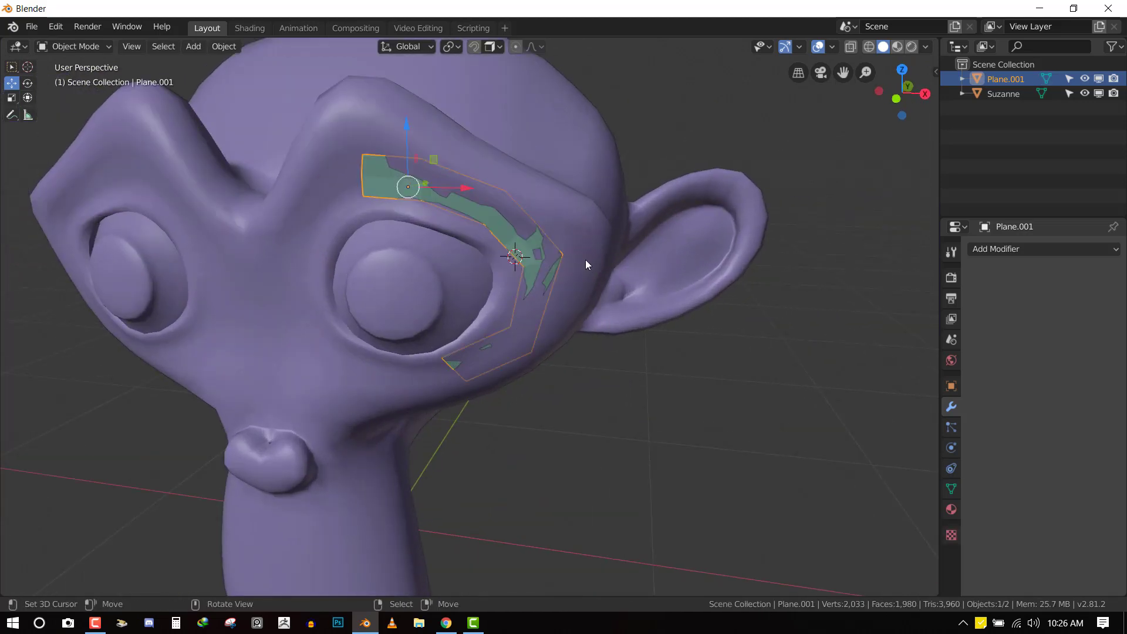
pyautogui.moveTo(687, 246); pyautogui.dragTo(568, 211, button='middle')
pyautogui.hotkey('alt', 'a')
pyautogui.scroll(2, 573, 208)
pyautogui.keyDown('shift'); pyautogui.moveTo(608, 178); pyautogui.dragTo(605, 252, button='middle'); pyautogui.keyUp('shift')
pyautogui.moveTo(569, 212); pyautogui.dragTo(558, 226, button='middle')
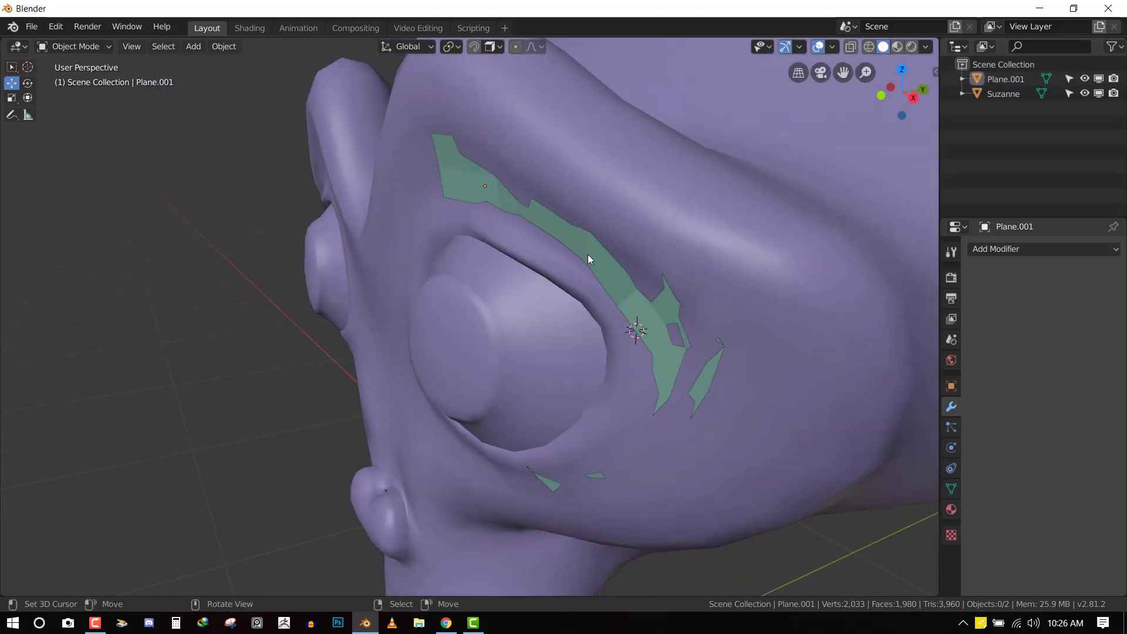
pyautogui.click(447, 176)
pyautogui.moveTo(556, 182); pyautogui.dragTo(594, 152, button='middle')
pyautogui.click(636, 176)
pyautogui.click(552, 247)
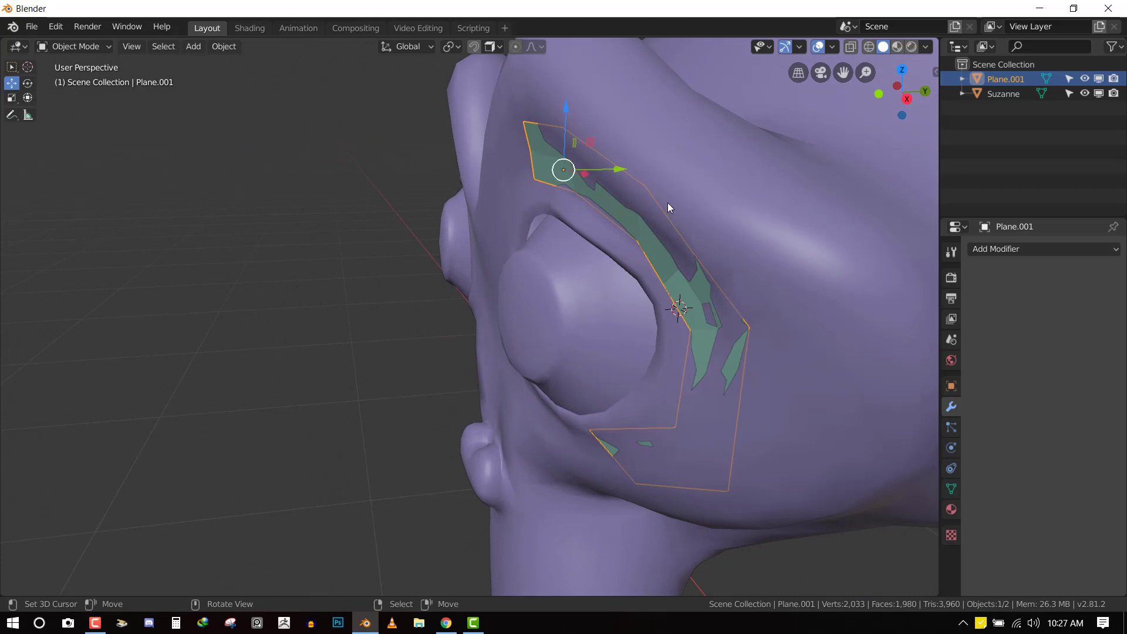
# - Add a Displace modifier to the strip with Midlevel 0 and Strength 0.190
pyautogui.moveTo(716, 386); pyautogui.dragTo(910, 279, button='middle')
pyautogui.click(1006, 252)
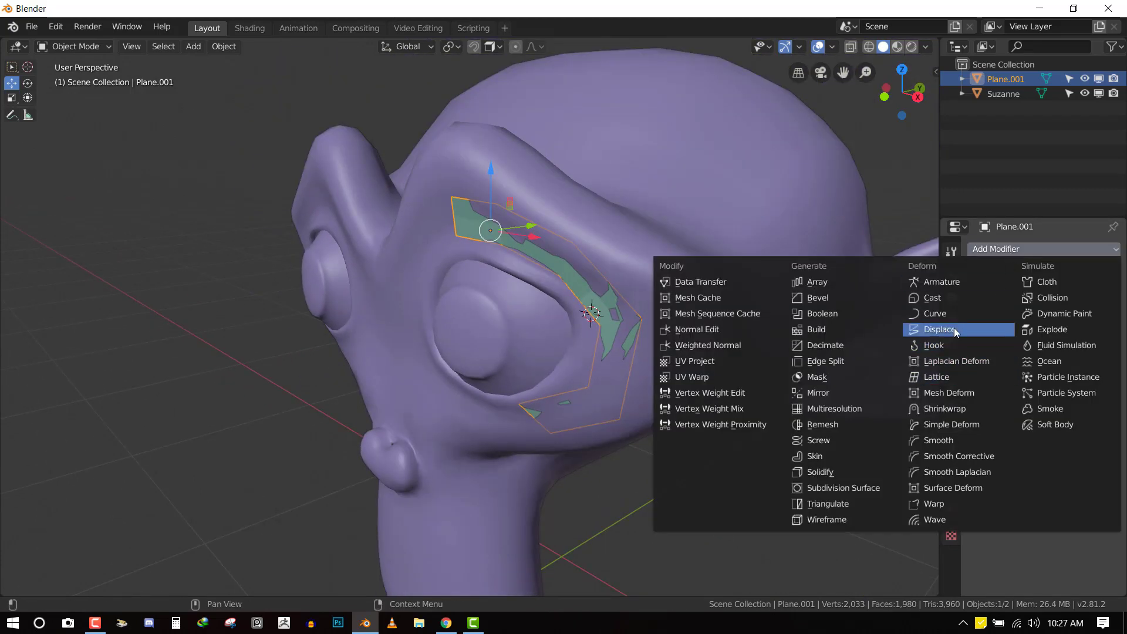
pyautogui.click(953, 325)
pyautogui.moveTo(581, 279); pyautogui.dragTo(555, 268, button='middle')
pyautogui.moveTo(1082, 441)
pyautogui.mouseDown()
pyautogui.moveTo(1010, 441)
pyautogui.moveTo(1092, 442)
pyautogui.moveTo(1051, 442)
pyautogui.moveTo(1065, 442)
pyautogui.mouseUp()
pyautogui.click(1032, 443)
pyautogui.press('Return')
pyautogui.moveTo(579, 207); pyautogui.dragTo(648, 206, button='middle')
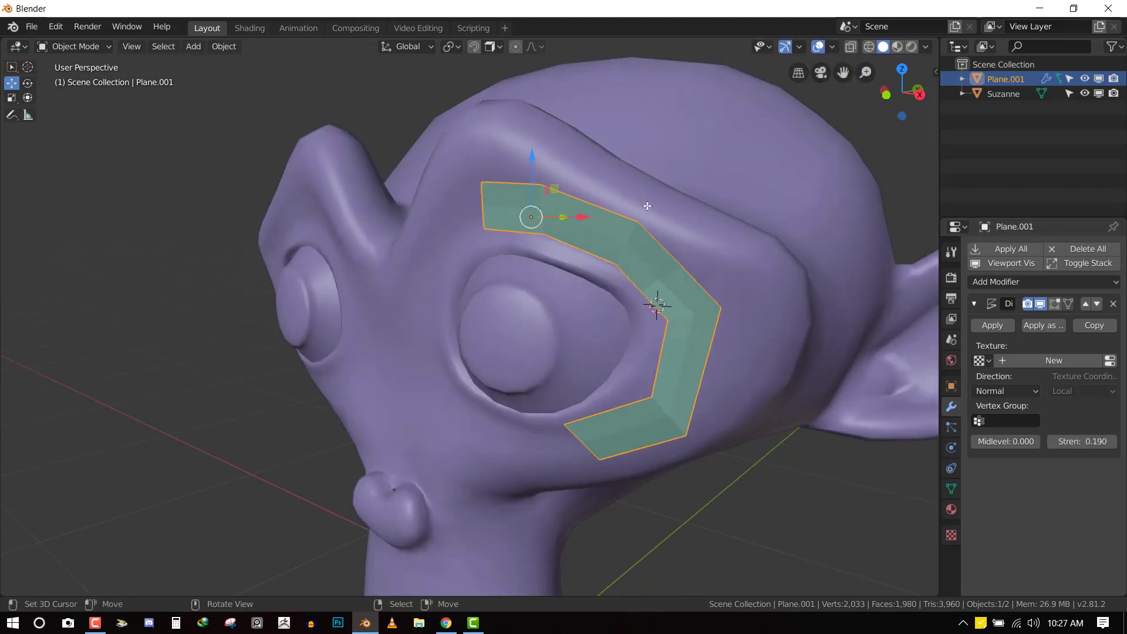
# - Enter Edit Mode and enable the Displace modifier's Edit Mode display and on-cage editing
pyautogui.press('Tab')
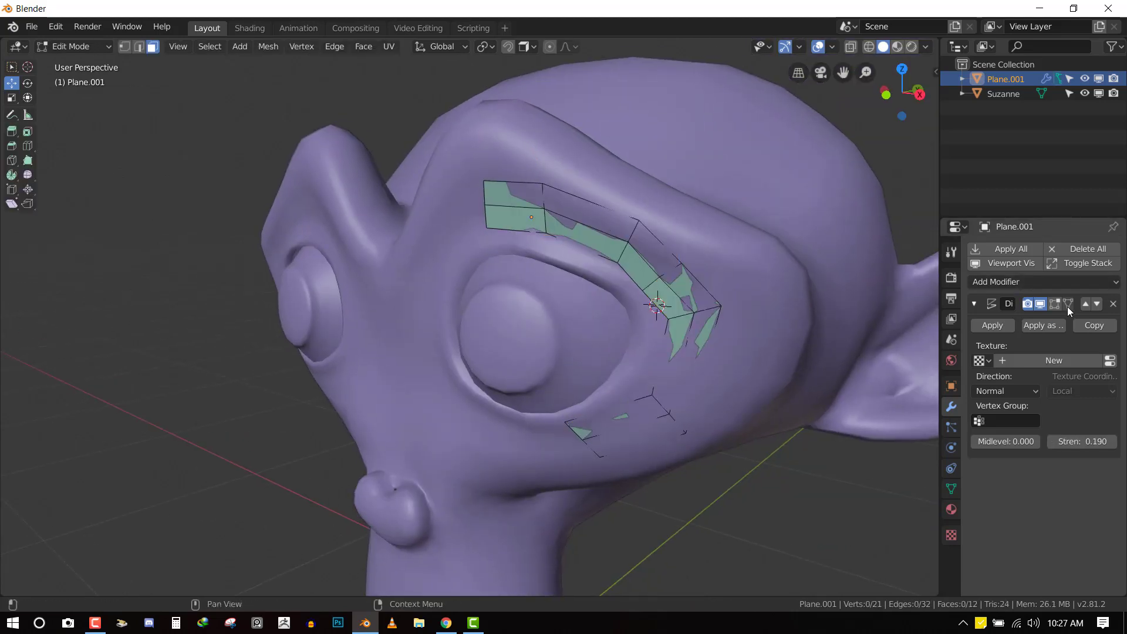
pyautogui.click(1066, 304)
pyautogui.click(1067, 305)
# - Extrude an upper edge of the strip twice toward the top of the brow in edge select mode
pyautogui.moveTo(704, 247); pyautogui.dragTo(564, 270, button='middle')
pyautogui.press('2')
pyautogui.press('e')
pyautogui.click(592, 244)
pyautogui.press('e')
pyautogui.click(623, 236)
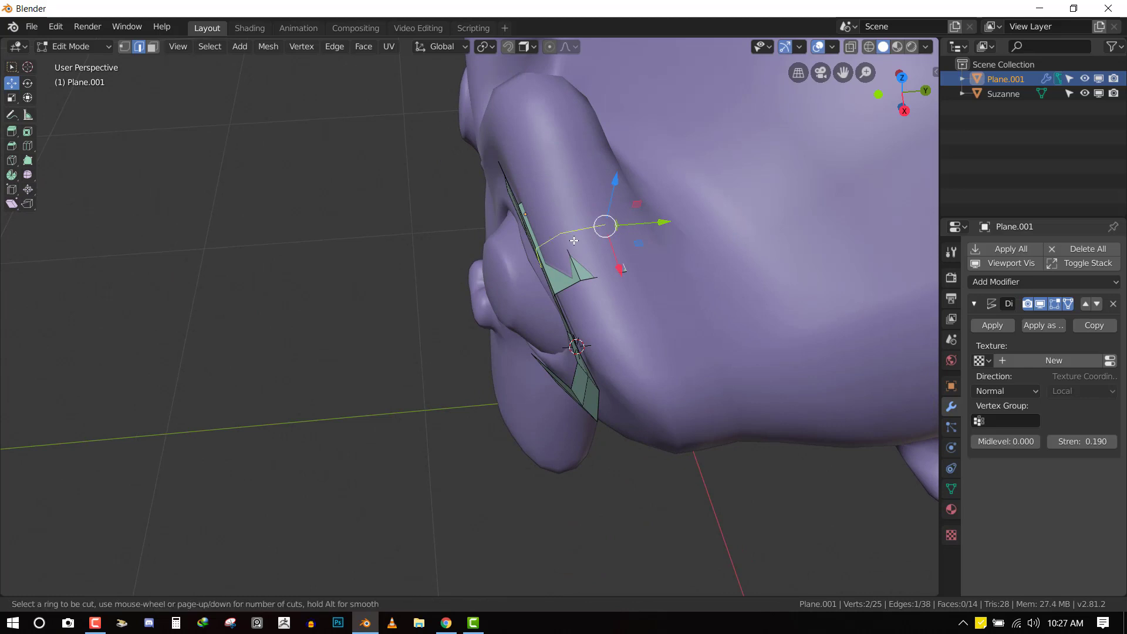
# - Add a loop cut through the newly extruded faces and the strip below them, and reposition it
pyautogui.moveTo(574, 241)
pyautogui.mouseDown(button='middle')
pyautogui.moveTo(563, 247)
pyautogui.moveTo(579, 239)
pyautogui.mouseUp(button='middle')
pyautogui.press('g')
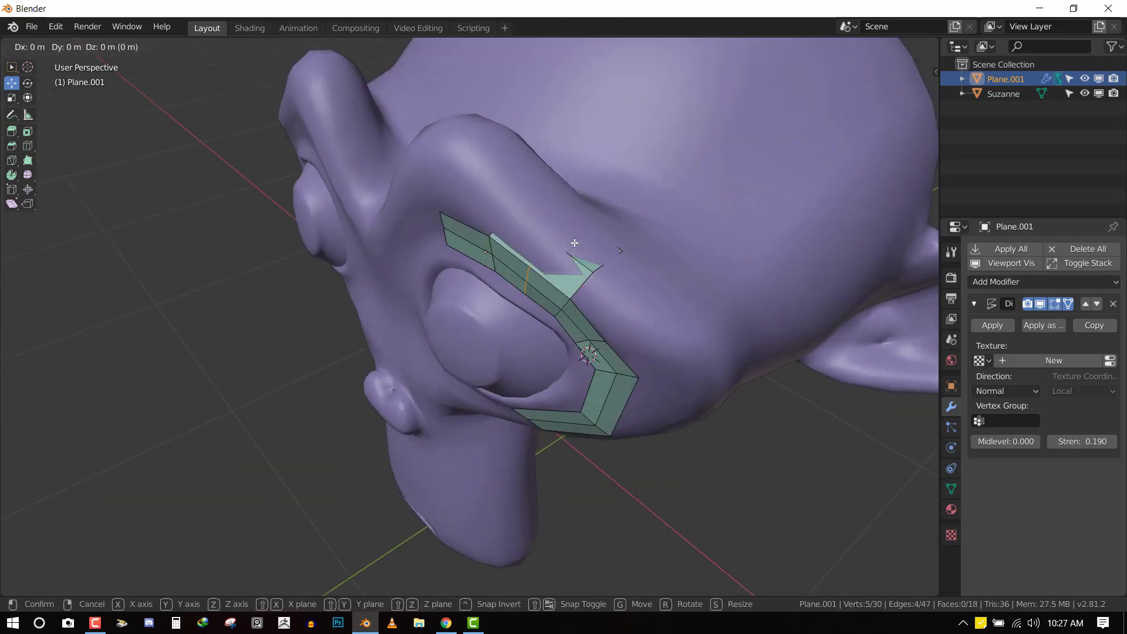
pyautogui.click(551, 265)
pyautogui.moveTo(543, 273); pyautogui.dragTo(558, 257, button='middle')
pyautogui.press('g')
pyautogui.click(558, 257)
# - Turn snapping back on, snap the new loop onto the brow, and check the strip in Object Mode from the front
pyautogui.hotkey('shift', 'Tab')
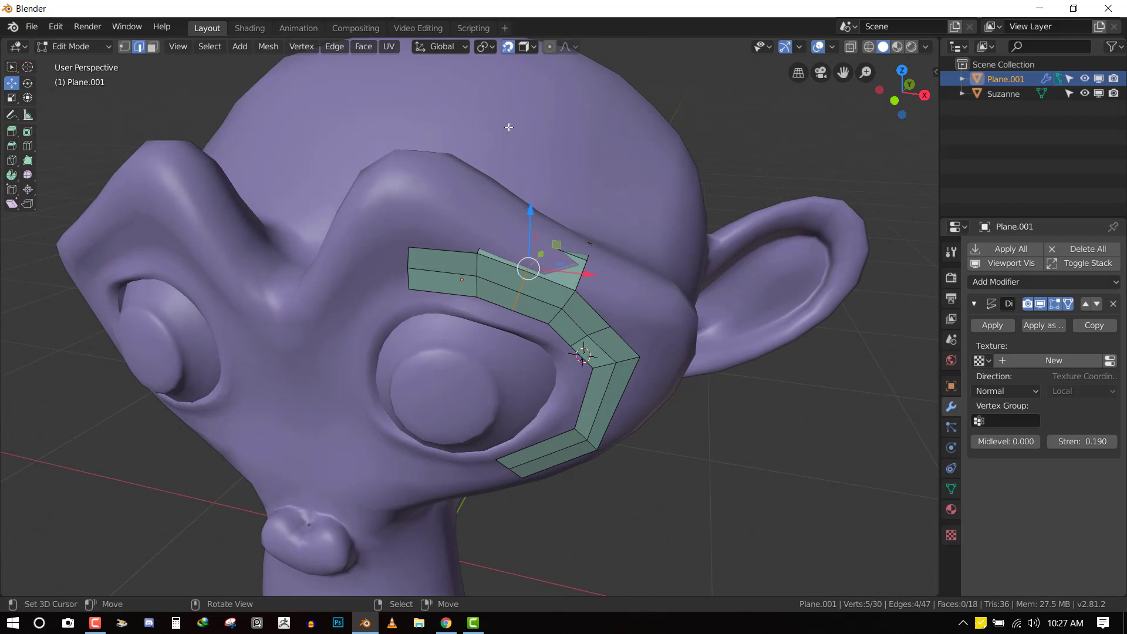
pyautogui.press('g')
pyautogui.click(544, 262)
pyautogui.keyDown('alt'); pyautogui.rightClick(586, 275); pyautogui.keyUp('alt')
pyautogui.click(585, 259)
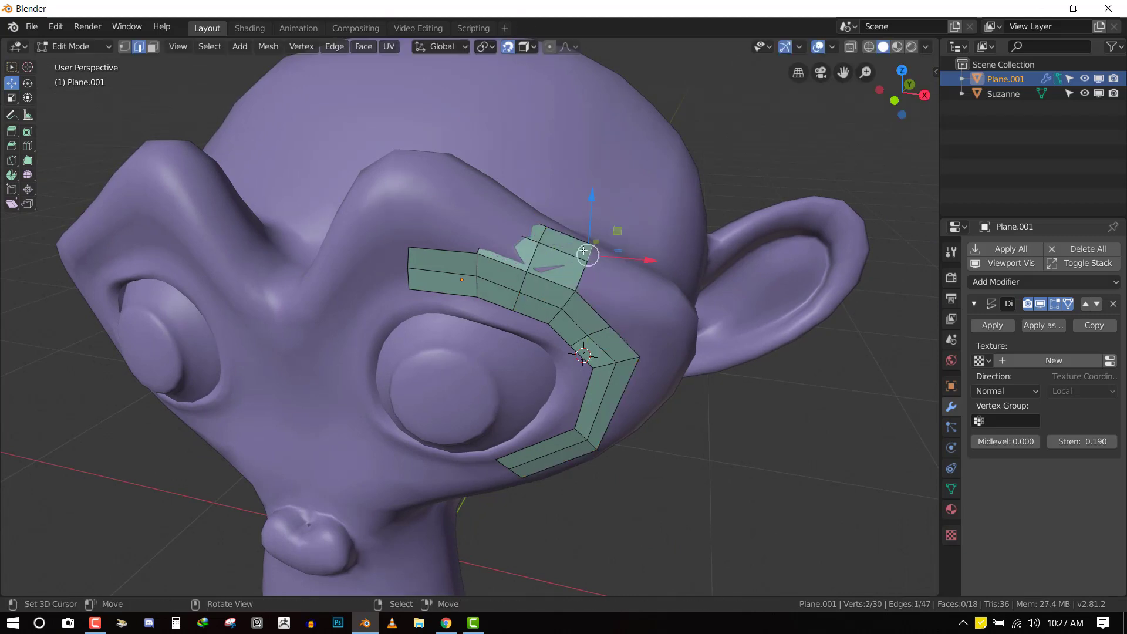
pyautogui.press('Tab')
pyautogui.press('KP_1')
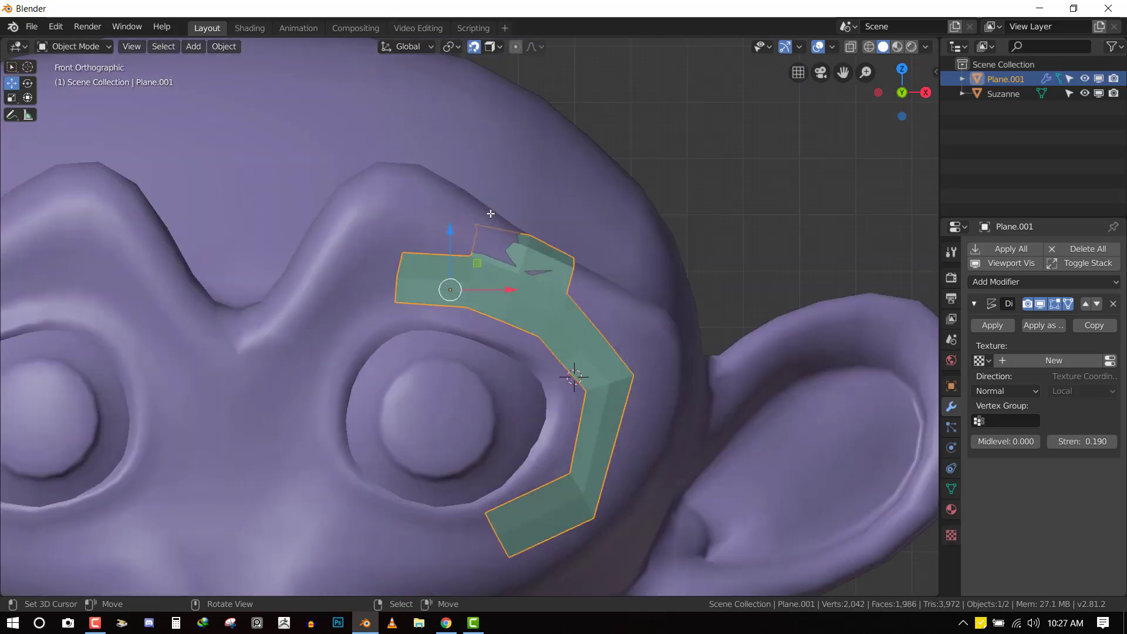